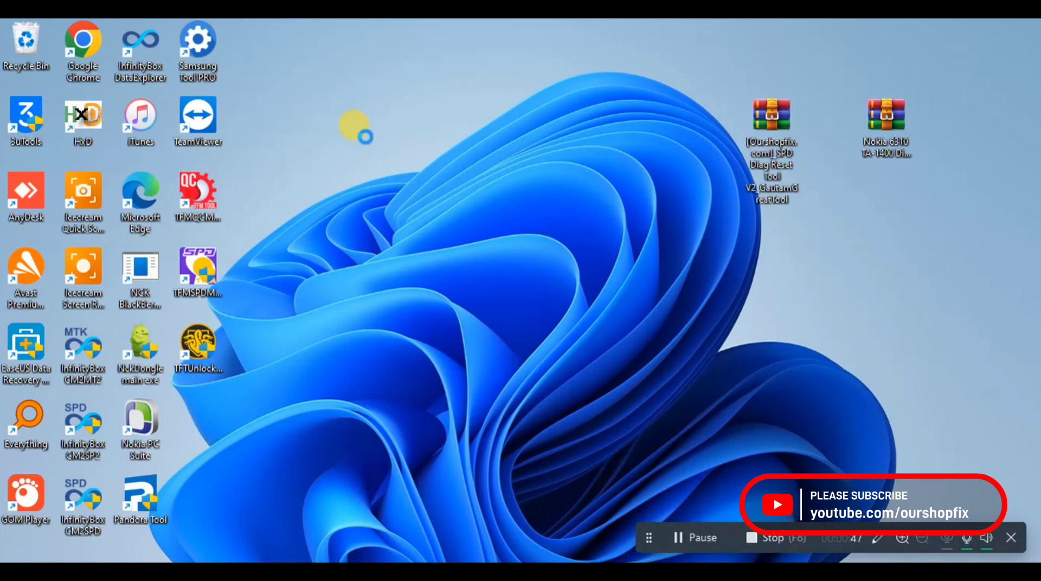
Refresh the desktop, restore the MOVIES window and view a folder's Properties.
right_click(365, 137)
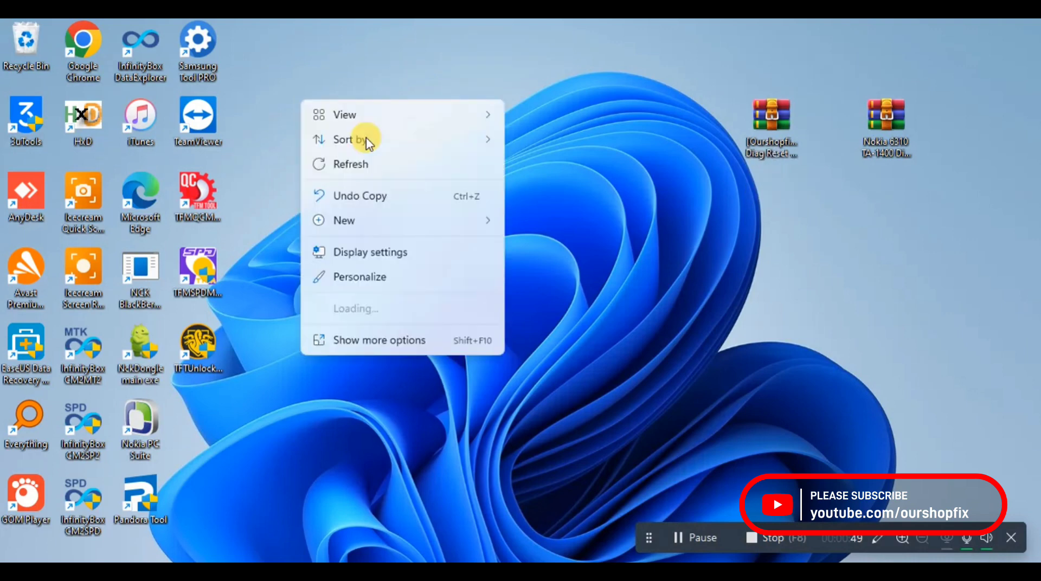
click(394, 159)
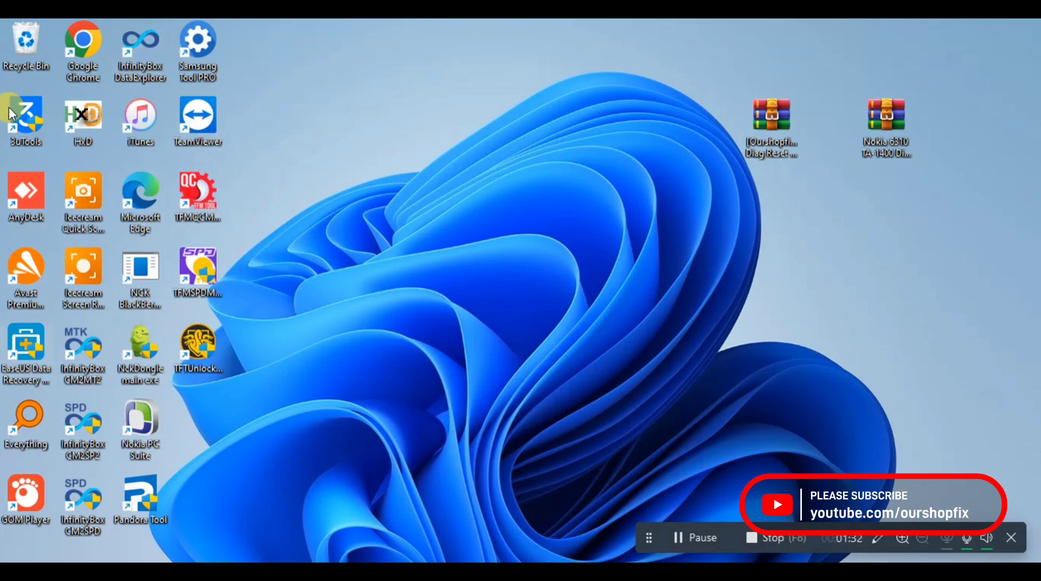
click(528, 558)
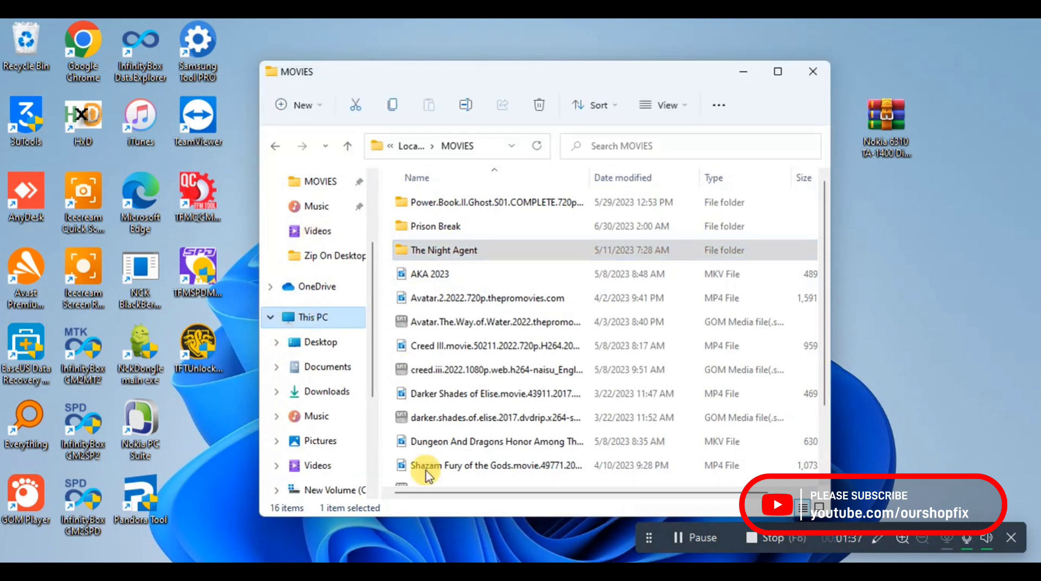
right_click(412, 249)
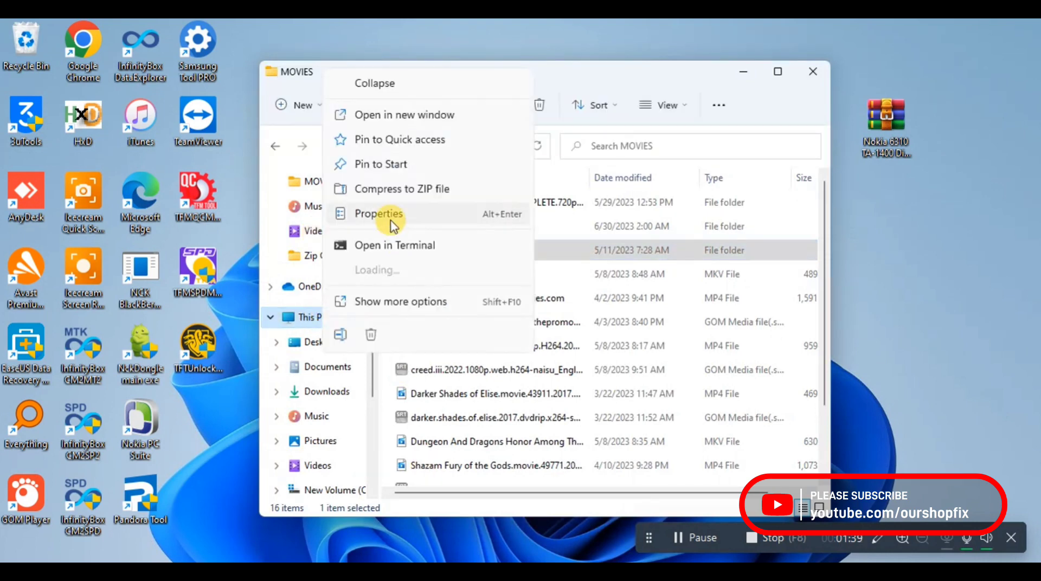
click(391, 214)
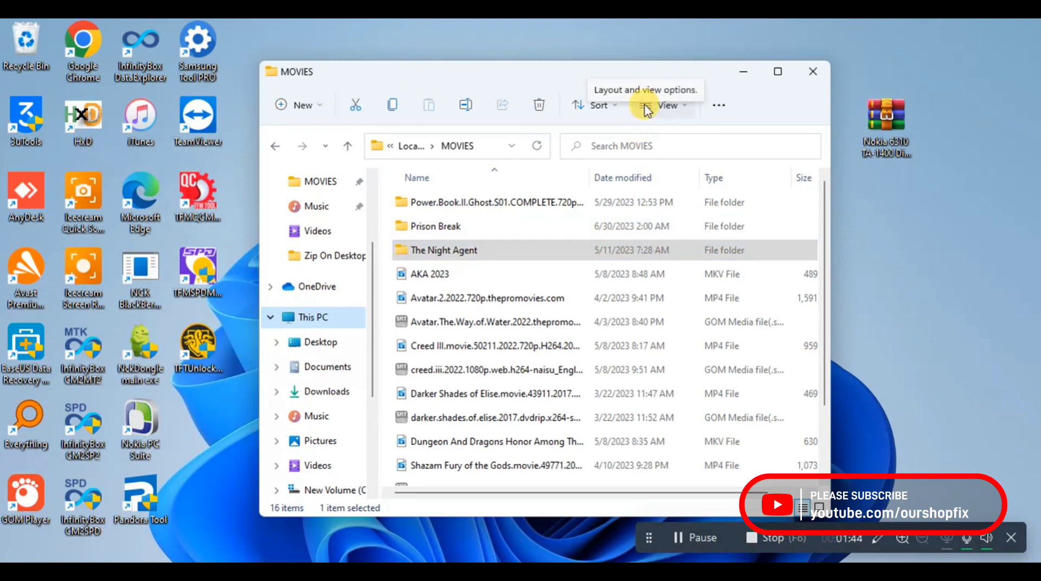
Move the MOVIES window left, minimize it, and open Windows Settings with Win+I.
drag(553, 76, 493, 75)
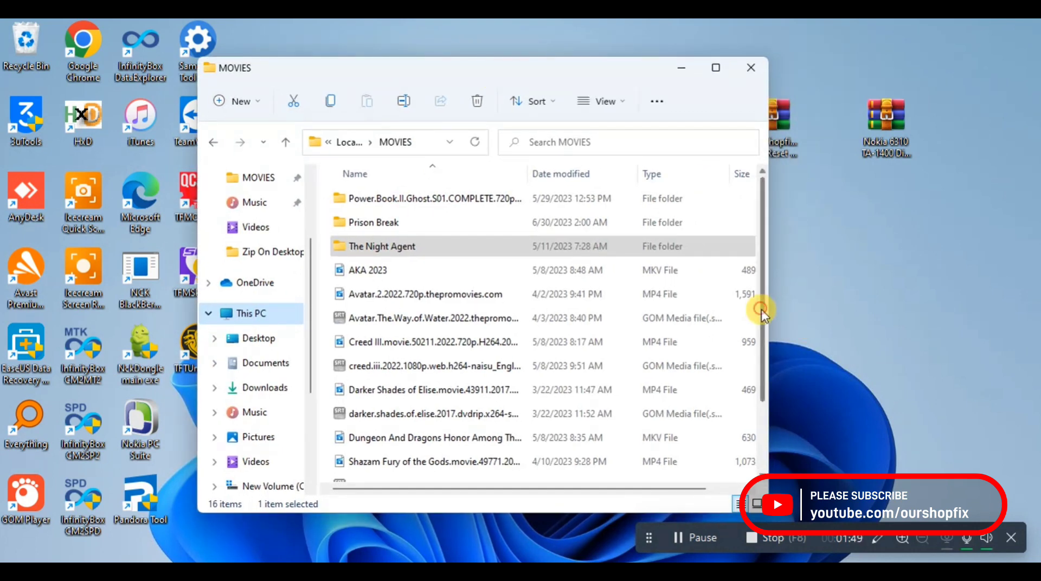
scroll(761, 310, down, 3)
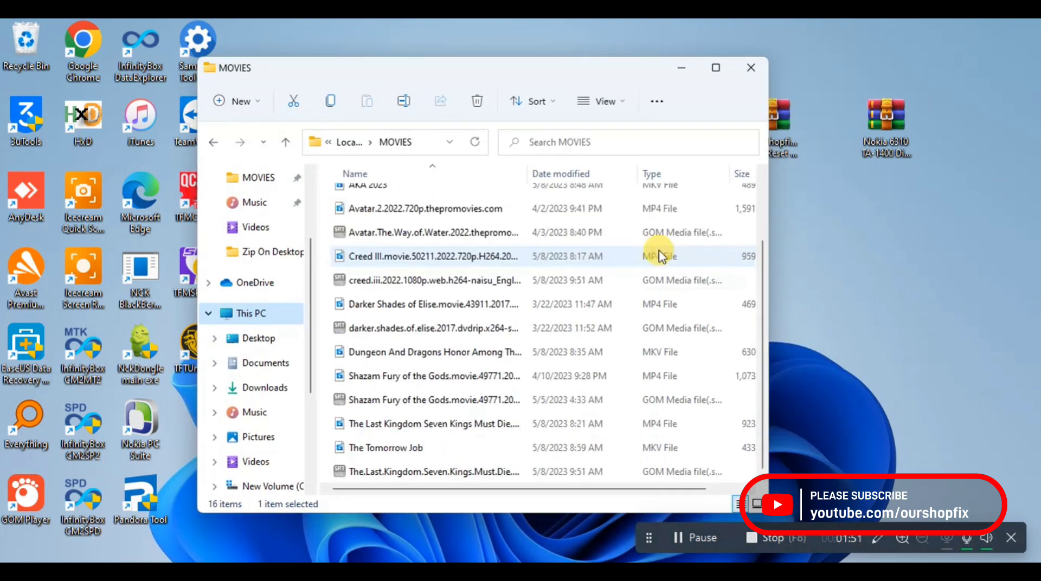
click(684, 68)
key(super+i)
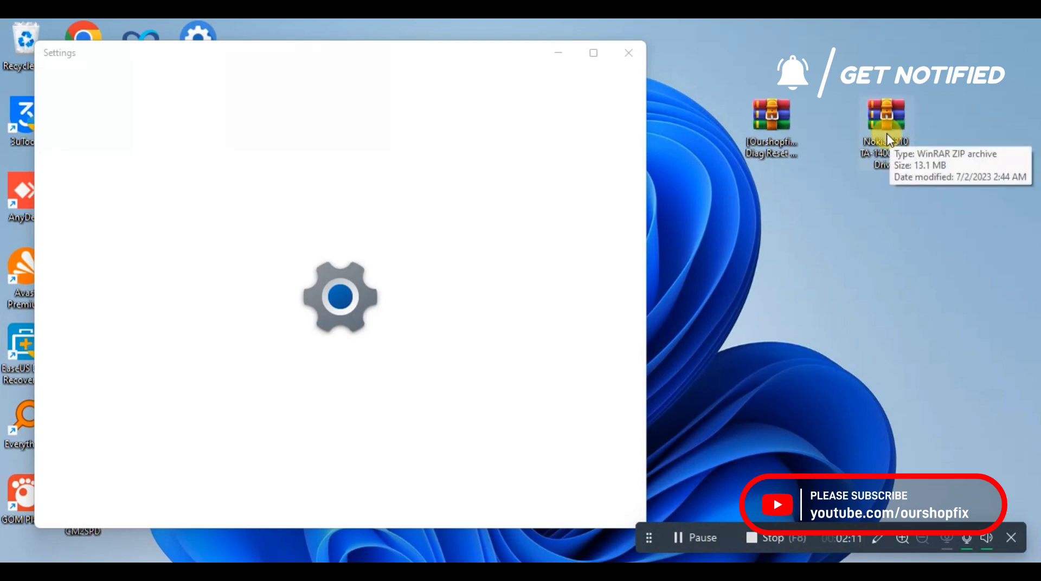
Scroll the System > About page to Related settings and launch Device Manager.
drag(779, 133, 827, 146)
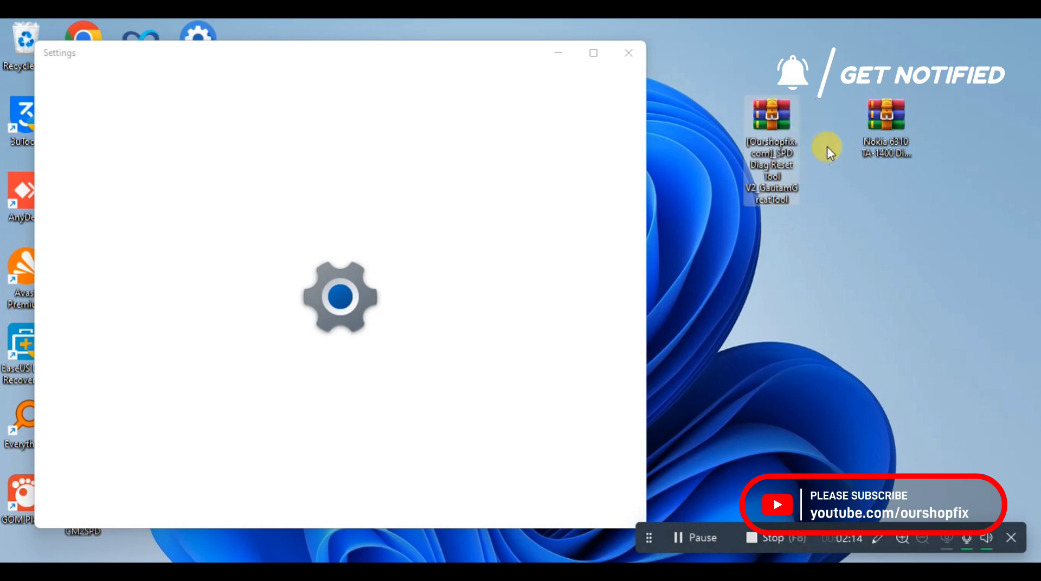
click(892, 121)
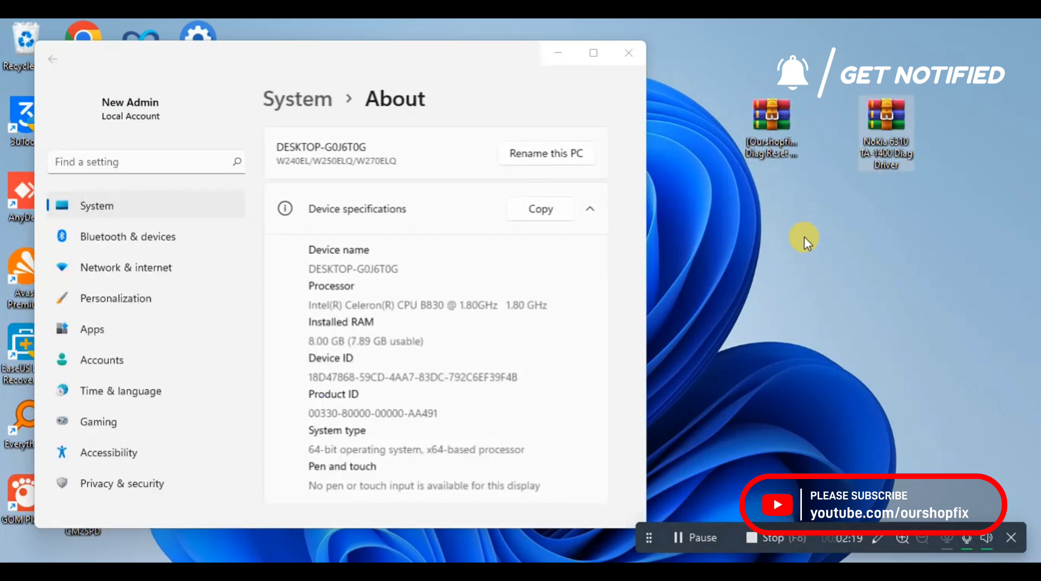
scroll(440, 358, down, 5)
scroll(442, 355, down, 8)
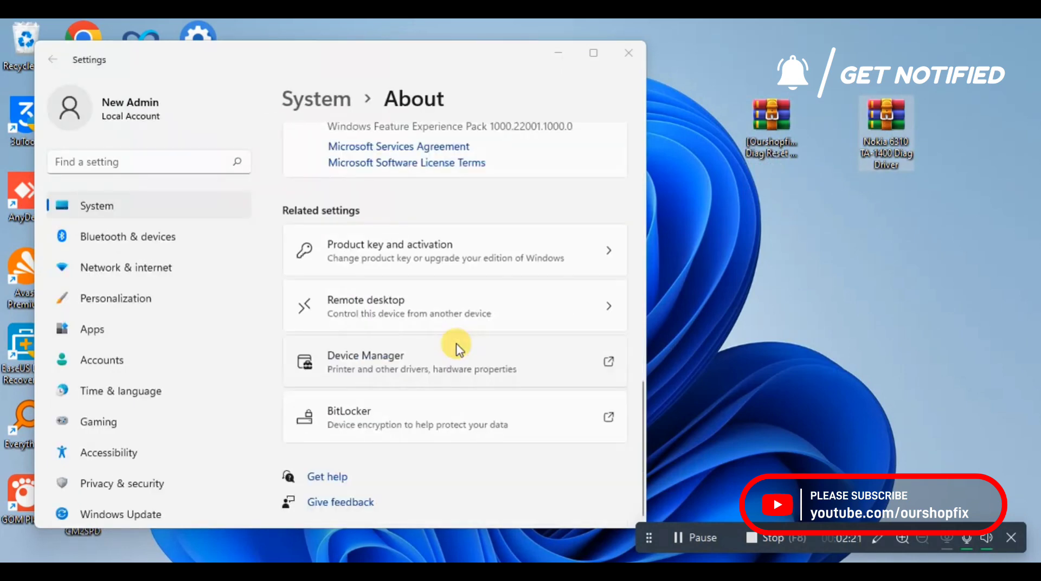
click(464, 352)
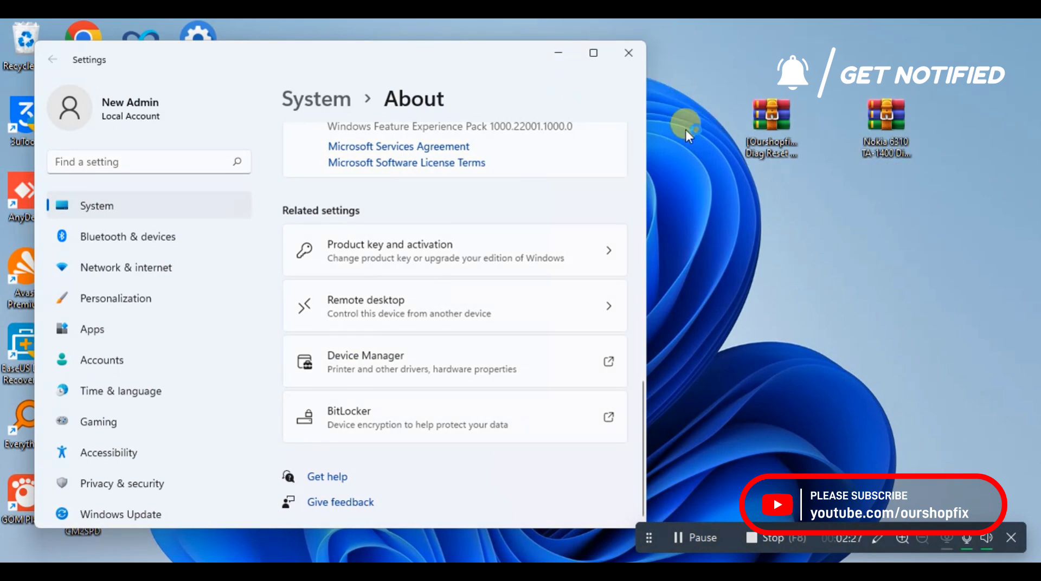
click(539, 146)
Narrow and reposition the Device Manager window, and minimize Settings.
click(366, 361)
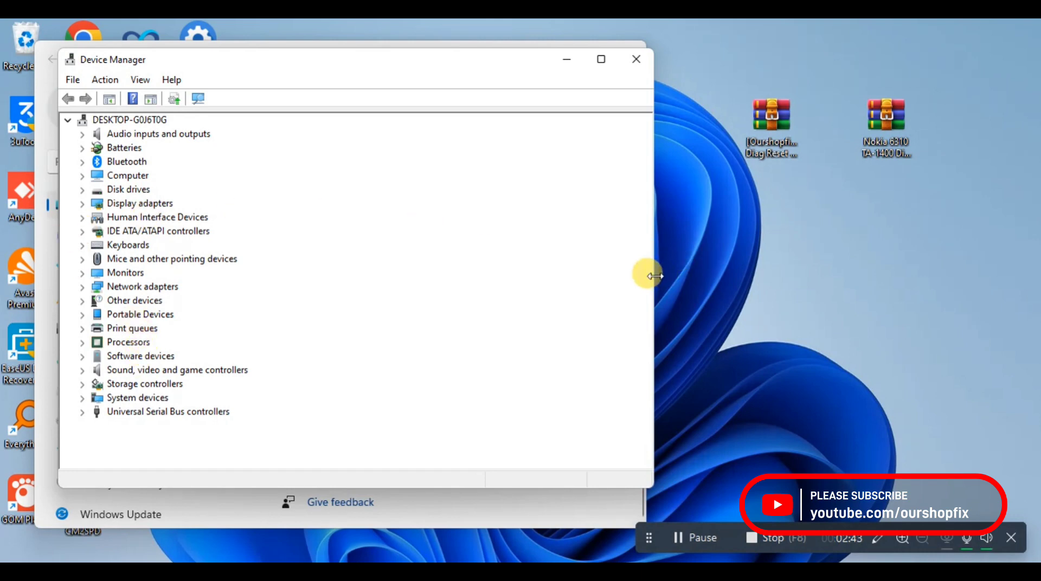
drag(653, 277, 384, 276)
click(484, 51)
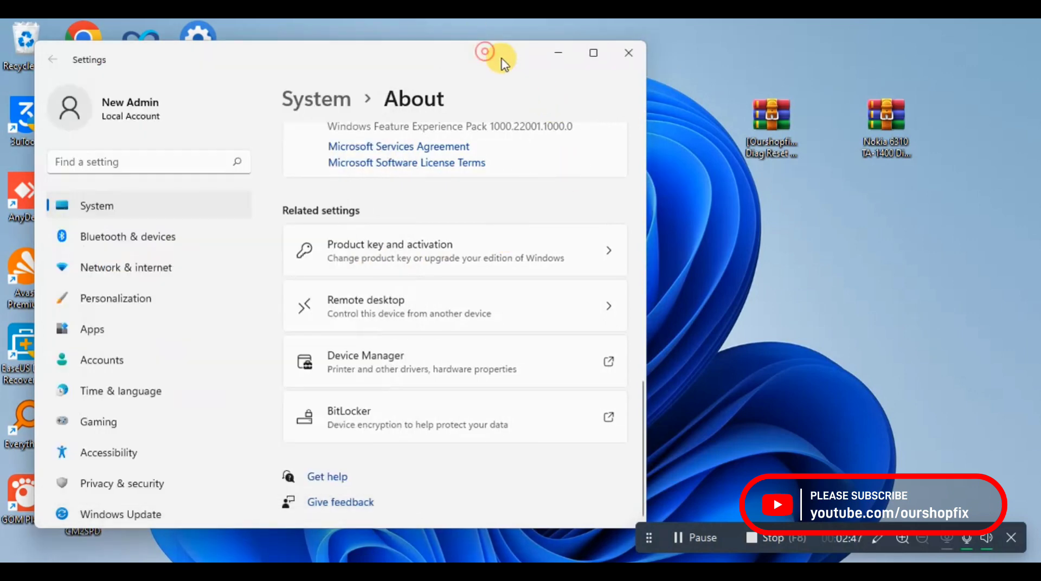
drag(505, 64, 569, 69)
click(623, 58)
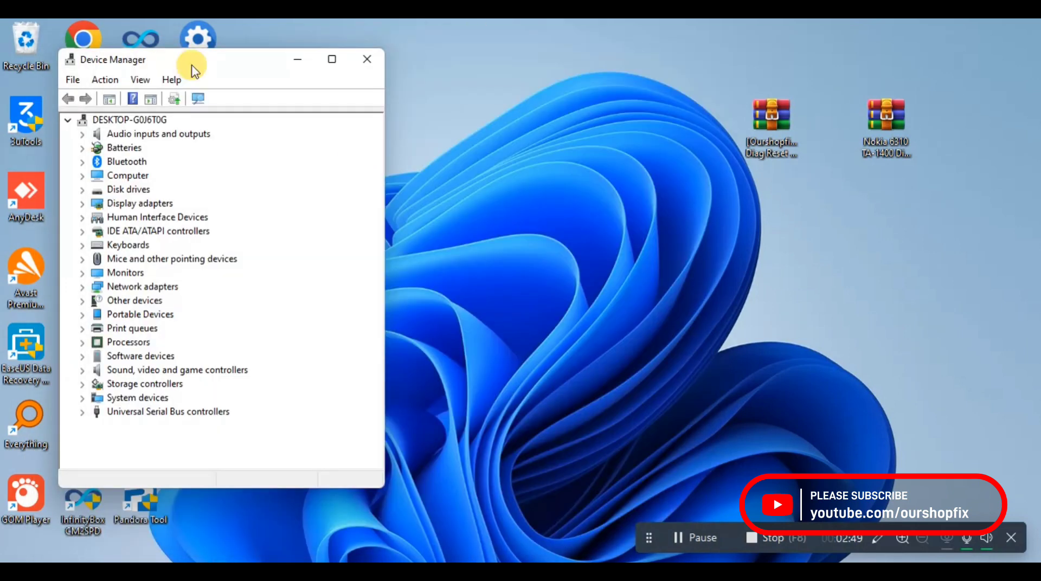
drag(194, 68, 212, 58)
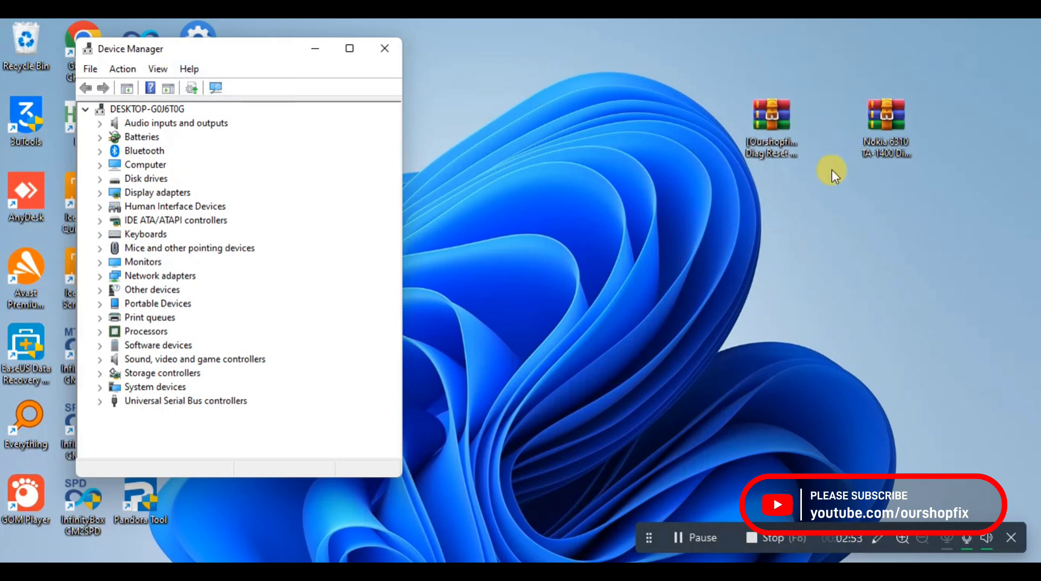
Select the Nokia driver archive on the desktop and nudge Device Manager right.
click(860, 141)
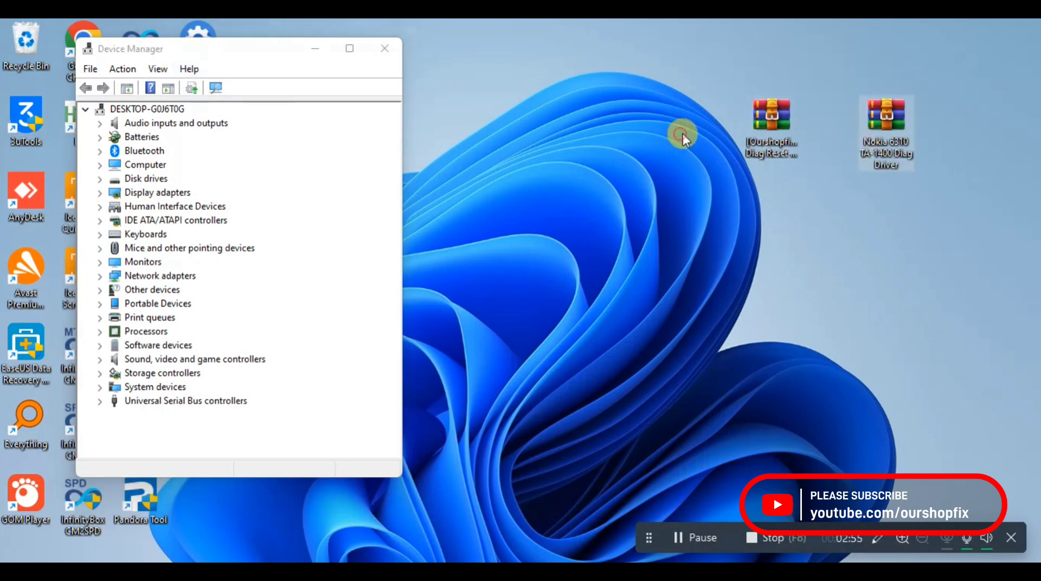
drag(721, 134, 868, 124)
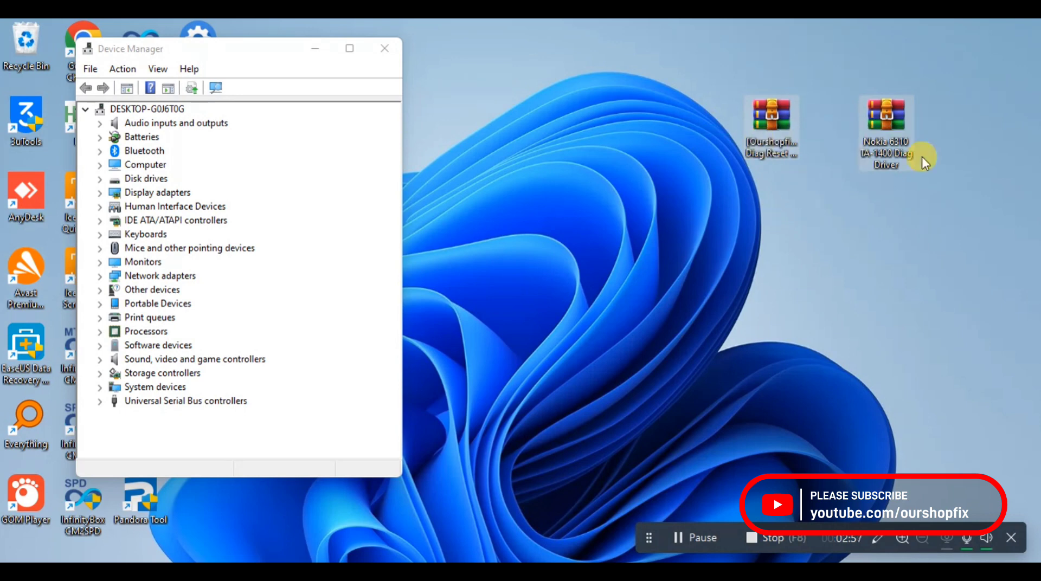
click(883, 118)
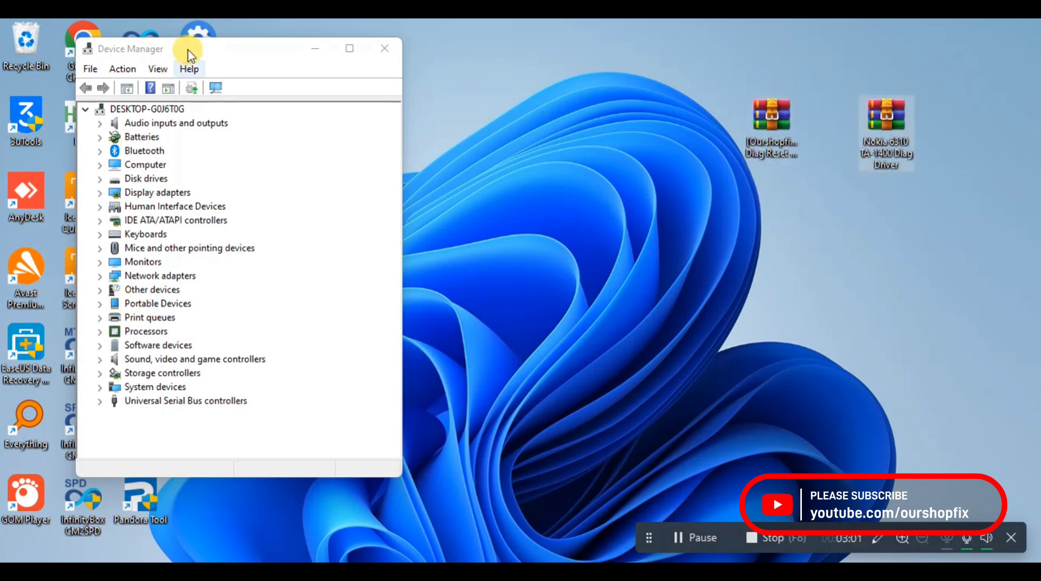
drag(189, 54, 225, 59)
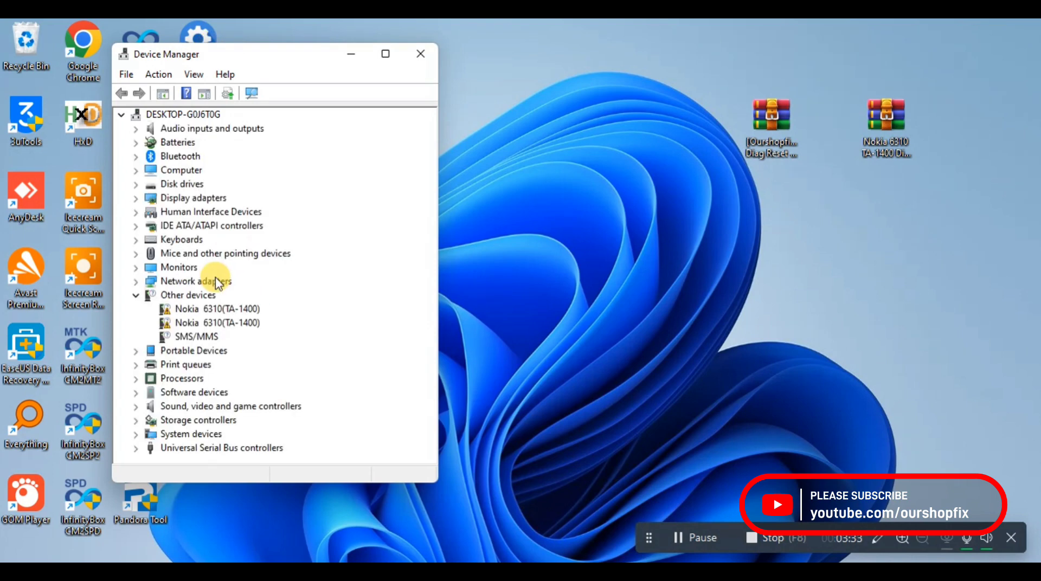
Inspect both Nokia 6310(TA-1400) entries under Other devices, ending on the first.
click(216, 309)
click(223, 324)
click(218, 307)
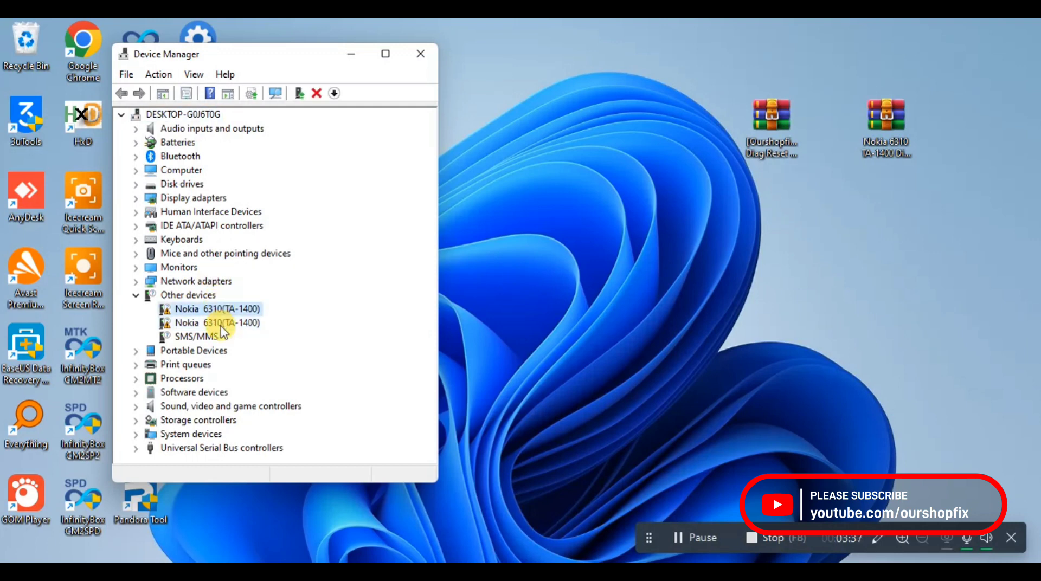
click(225, 324)
click(238, 308)
Select the Nokia 6310 TA-1400 Diag Driver RAR on the desktop instead of the SPD reset tool archive.
click(788, 126)
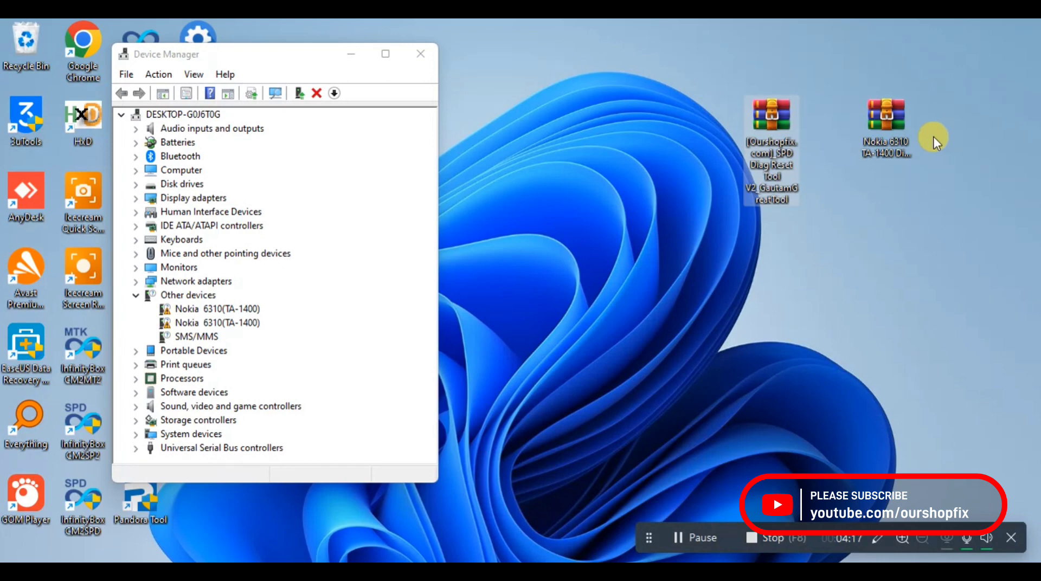
click(892, 138)
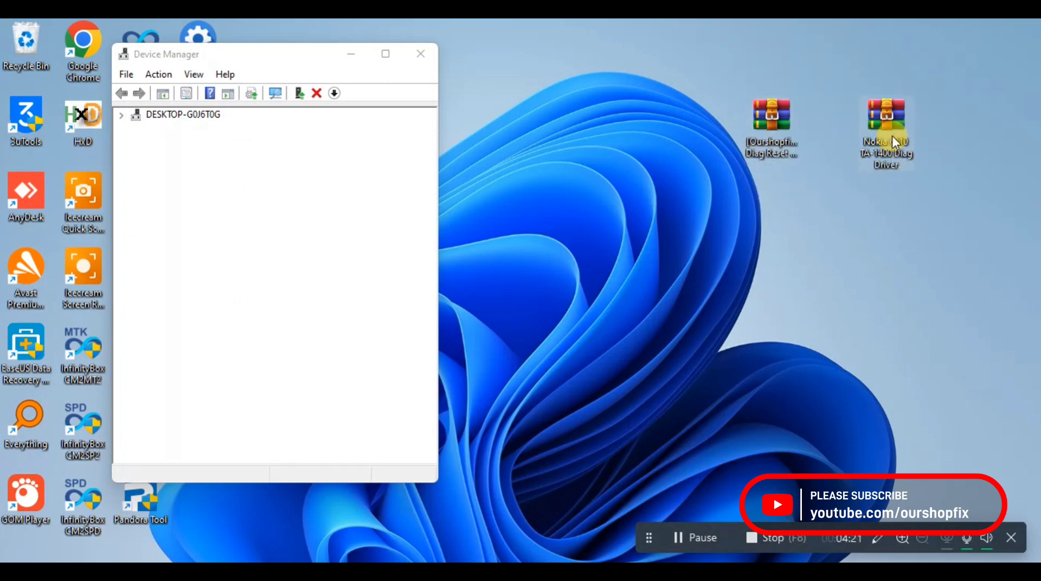
click(892, 136)
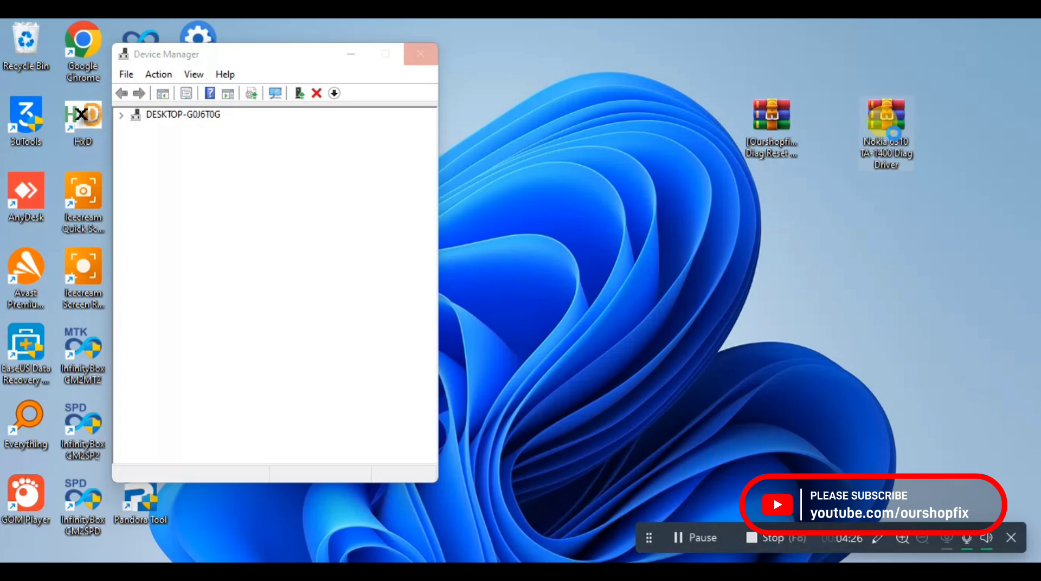
Use WinRAR's Extract to "Nokia 6310 TA-1400 Diag Driver\" on the driver RAR.
right_click(894, 135)
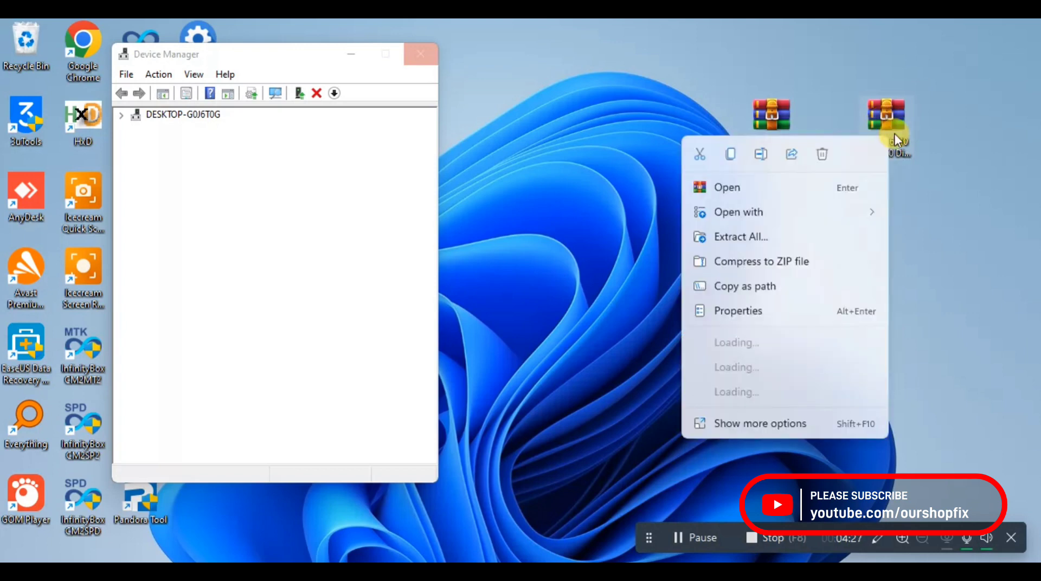
click(794, 421)
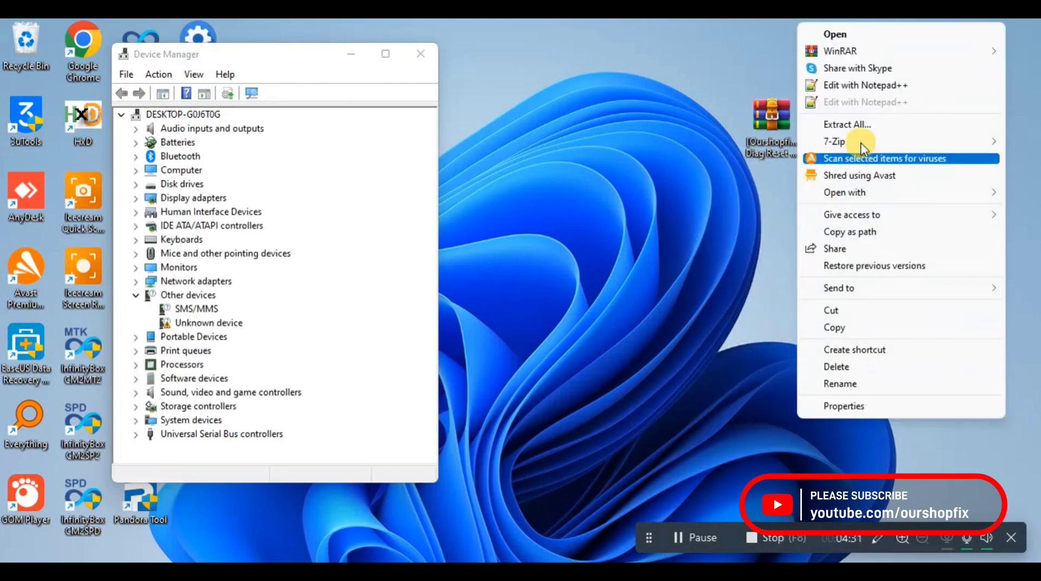
click(868, 53)
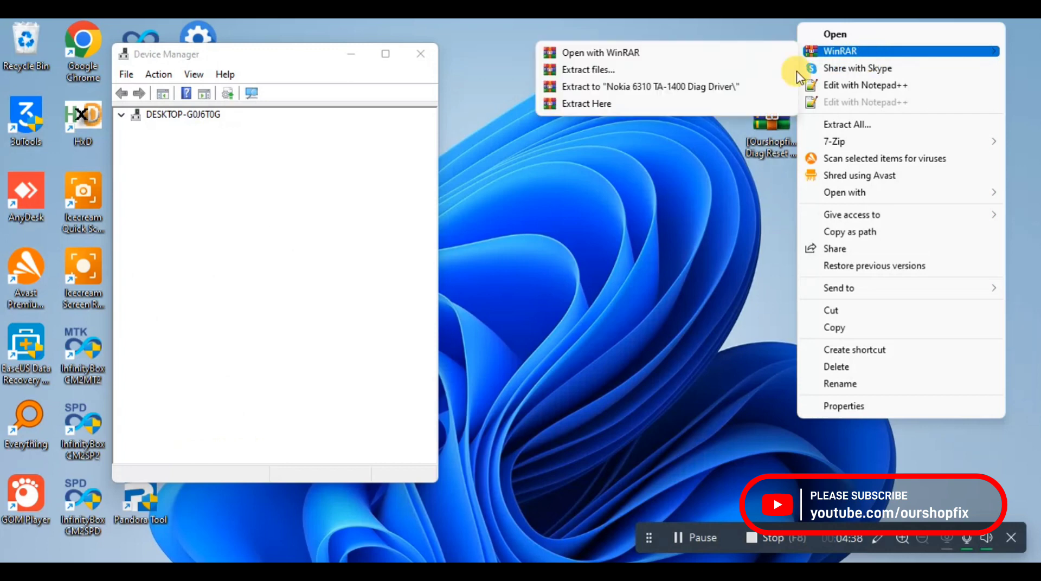
click(739, 86)
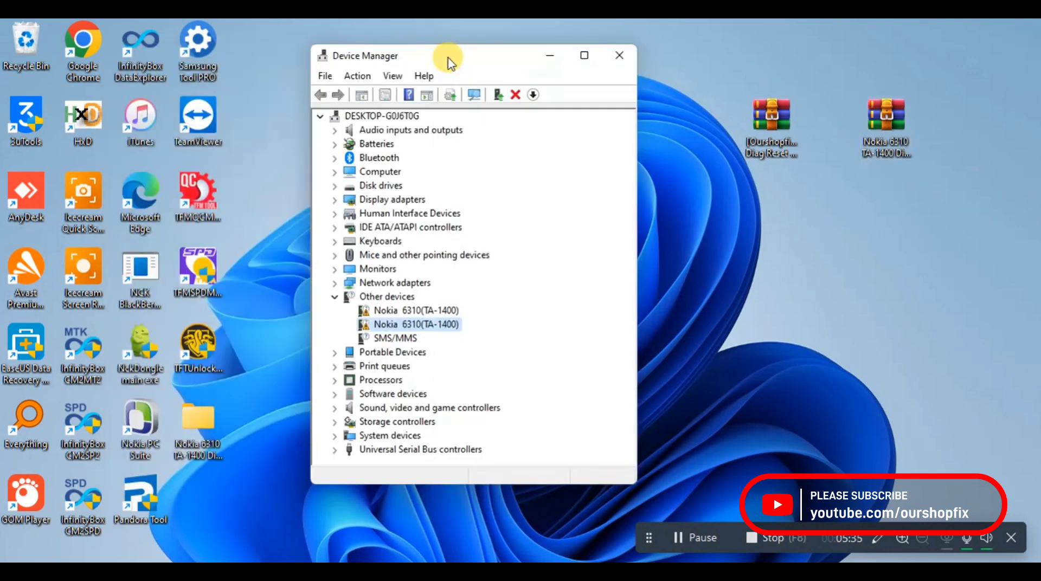
Choose Update driver on the first Nokia 6310(TA-1400) entry under Other devices.
drag(448, 62, 510, 67)
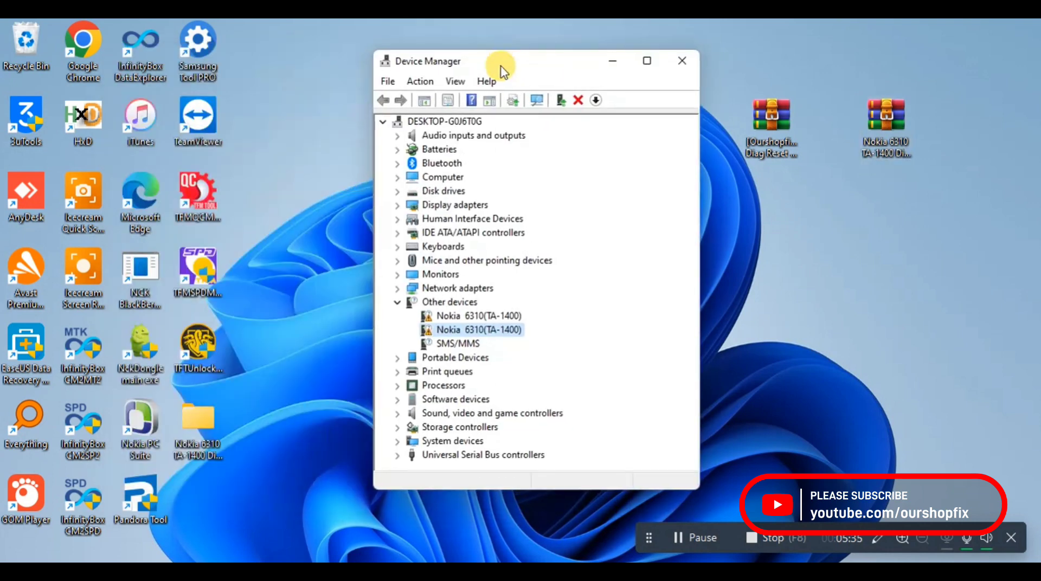
double_click(468, 317)
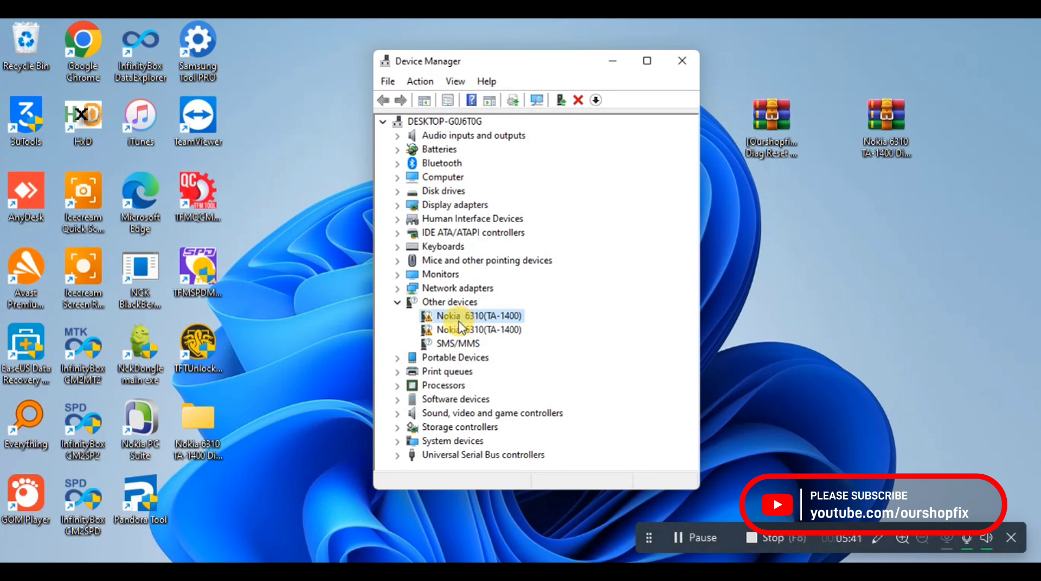
right_click(463, 316)
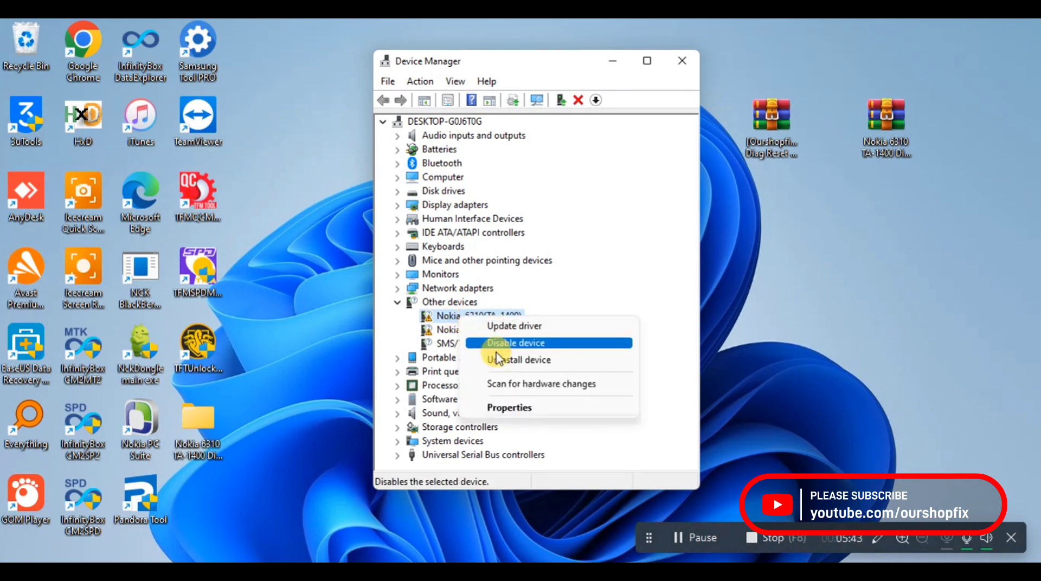
click(514, 326)
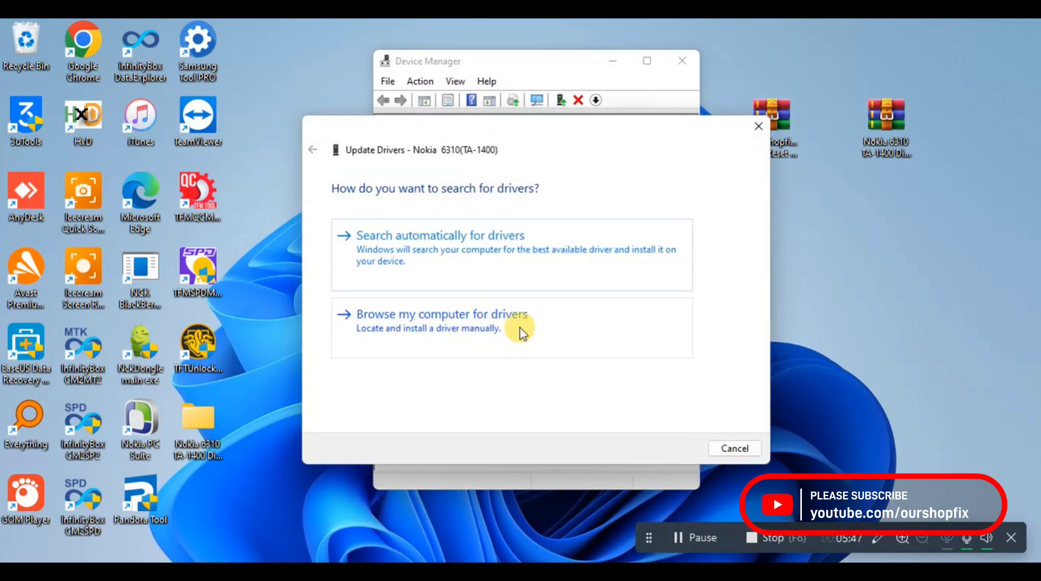
Browse the computer, pick from a list, choose Ports (COM & LPT) and continue.
click(526, 326)
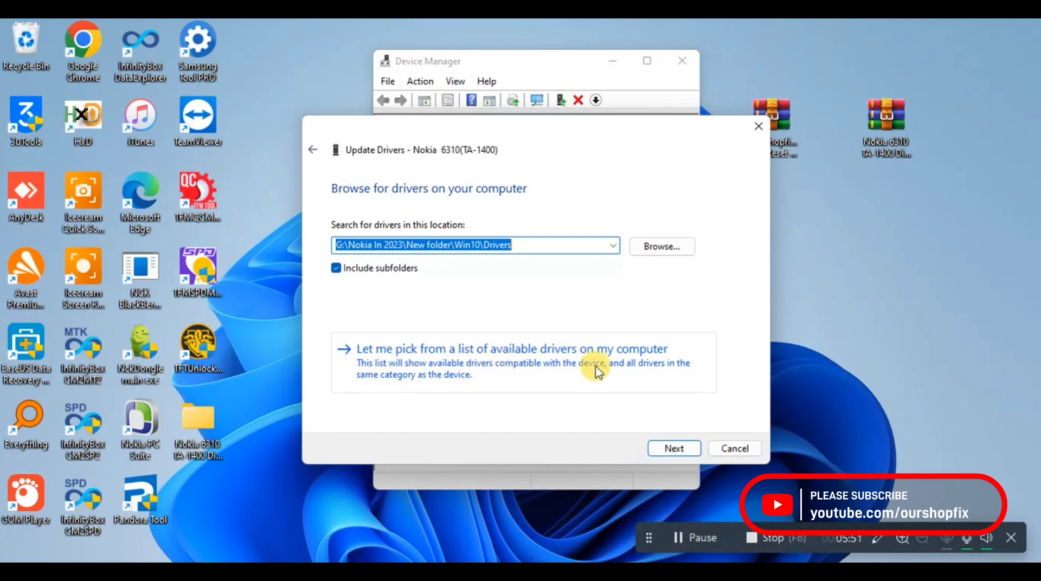
click(559, 372)
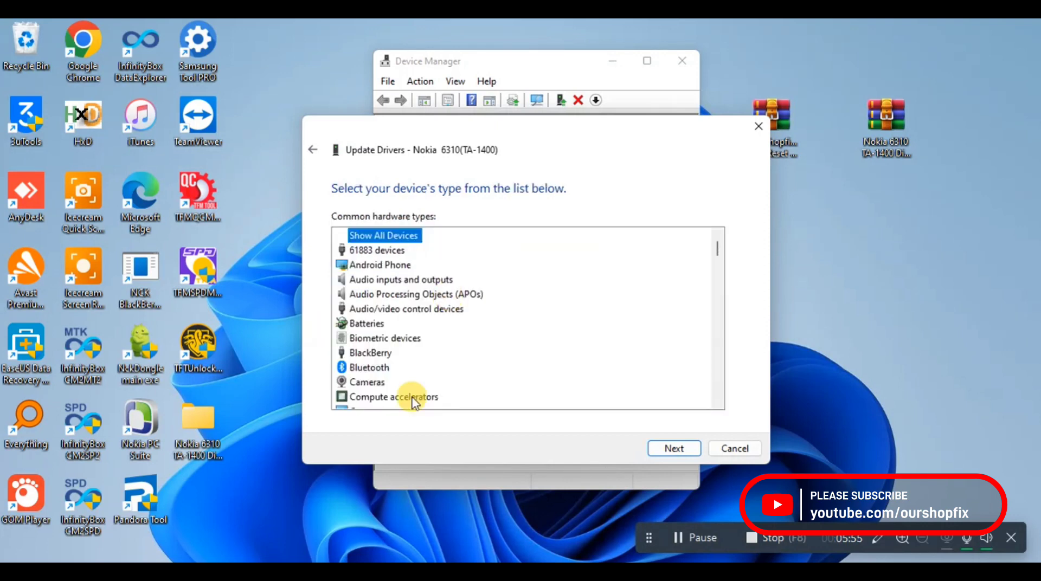
scroll(396, 320, down, 3)
scroll(391, 330, down, 4)
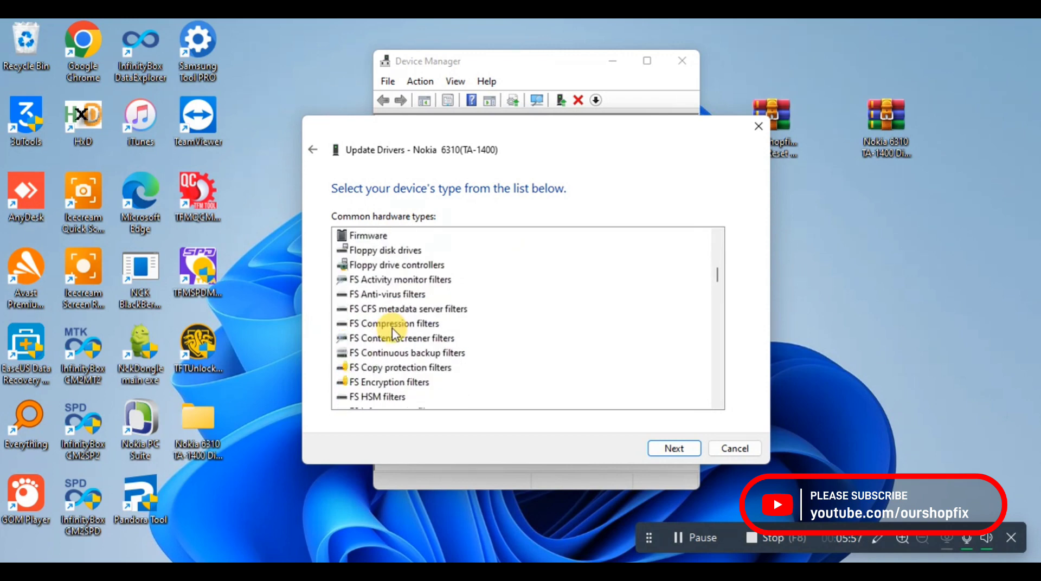
scroll(392, 331, down, 6)
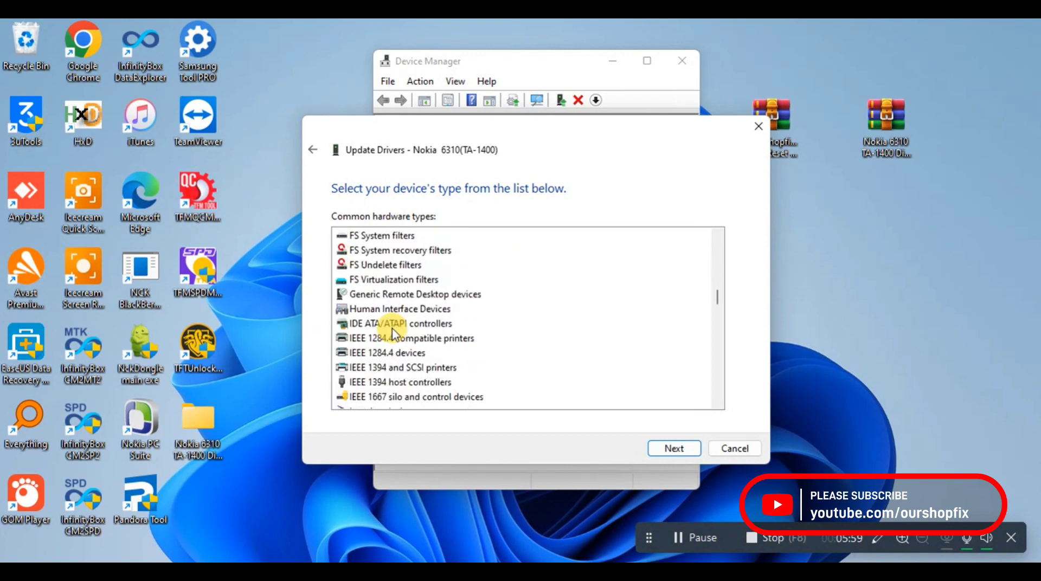
scroll(395, 335, down, 4)
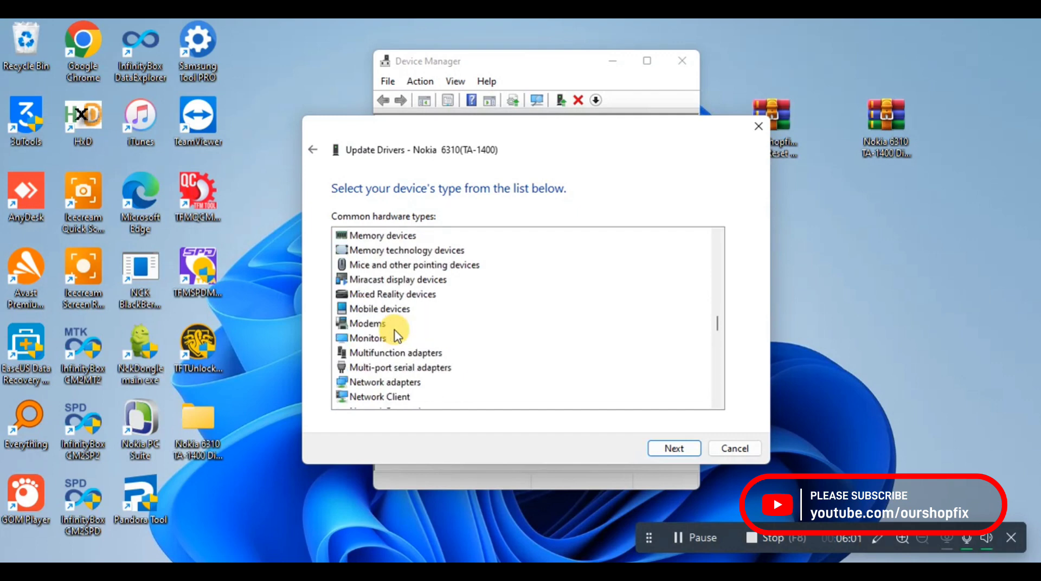
scroll(396, 336, down, 2)
scroll(395, 335, down, 3)
click(402, 308)
click(405, 294)
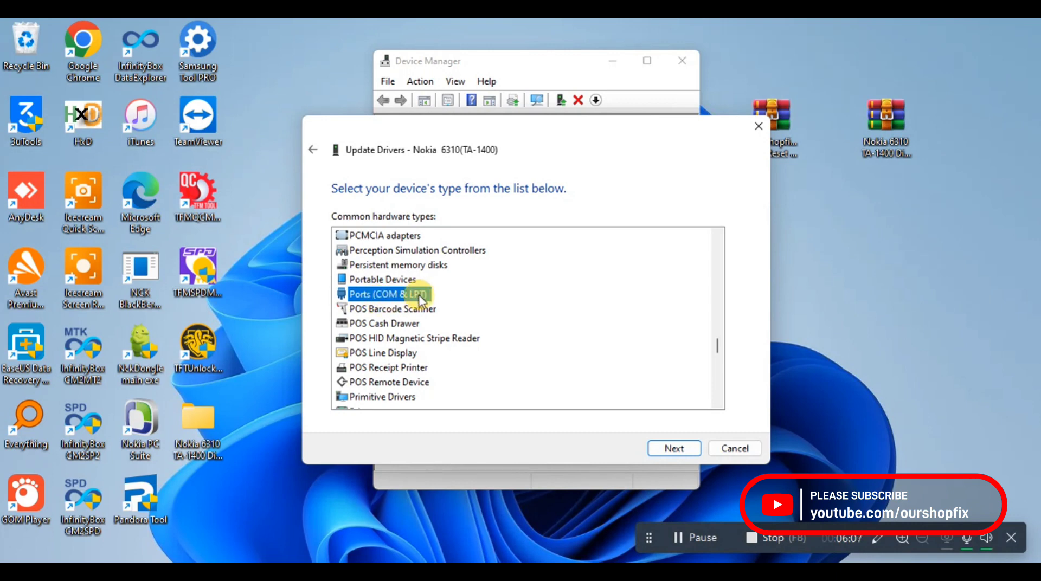
click(673, 446)
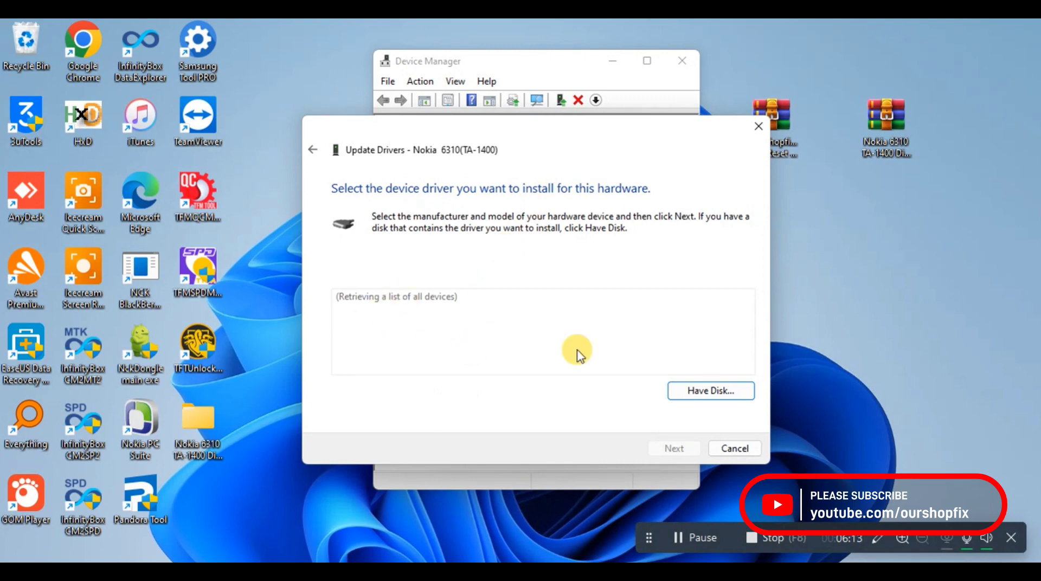
Select Nokia in the Manufacturer list.
scroll(372, 352, down, 8)
scroll(374, 352, down, 2)
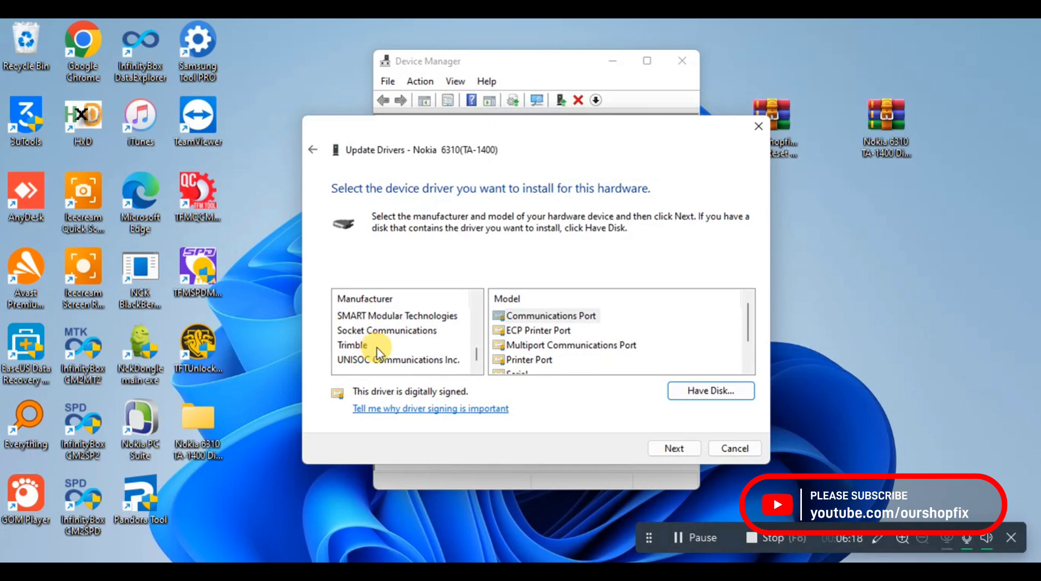
scroll(376, 352, up, 4)
scroll(378, 352, down, 1)
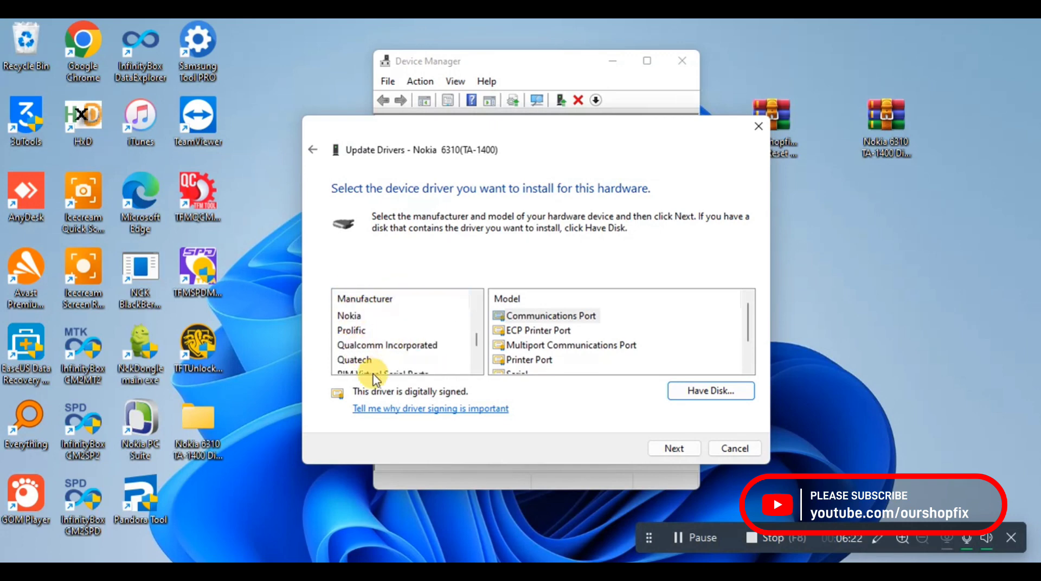
click(349, 318)
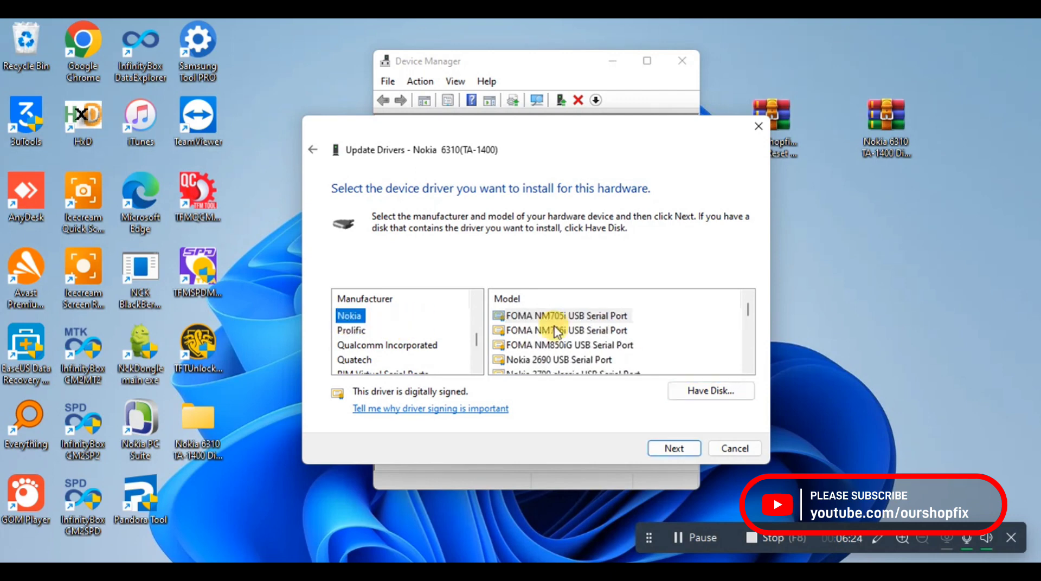
Scroll through Nokia's USB Serial Port models, such as Nokia 7610.
scroll(566, 332, down, 4)
scroll(565, 332, down, 2)
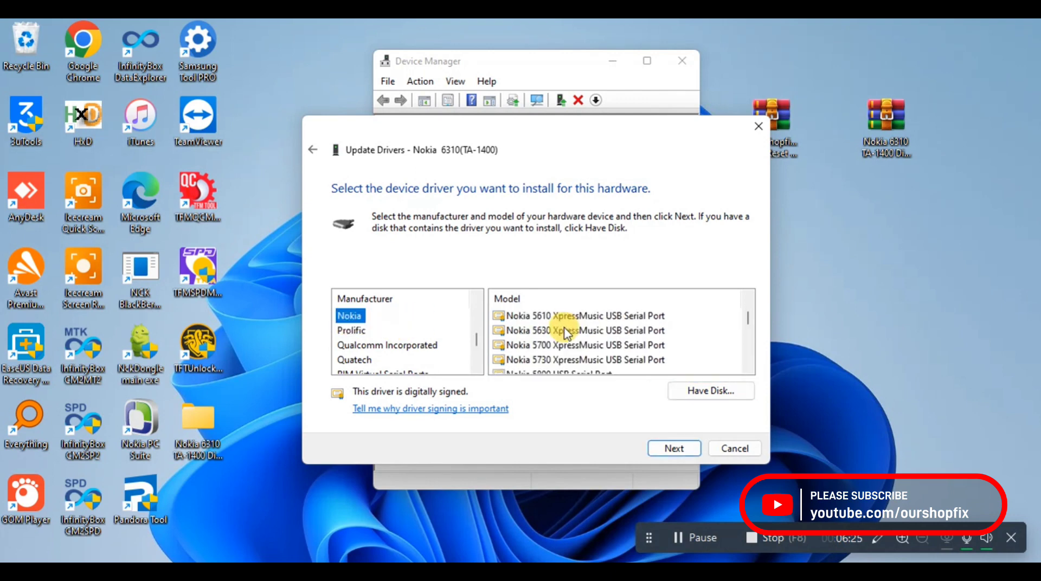
scroll(565, 332, down, 8)
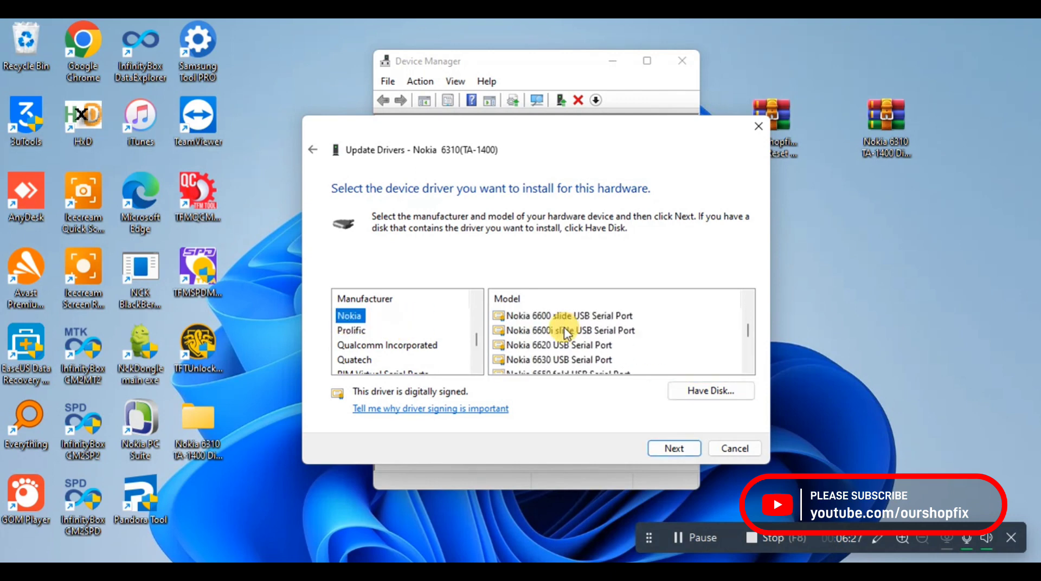
scroll(565, 332, down, 5)
scroll(565, 332, down, 15)
scroll(565, 332, up, 15)
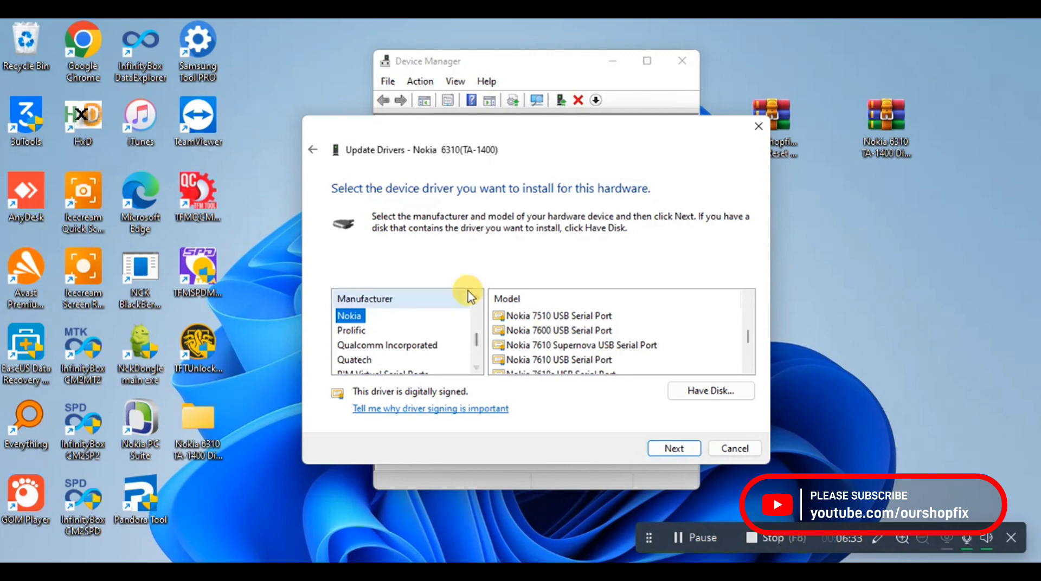
click(227, 442)
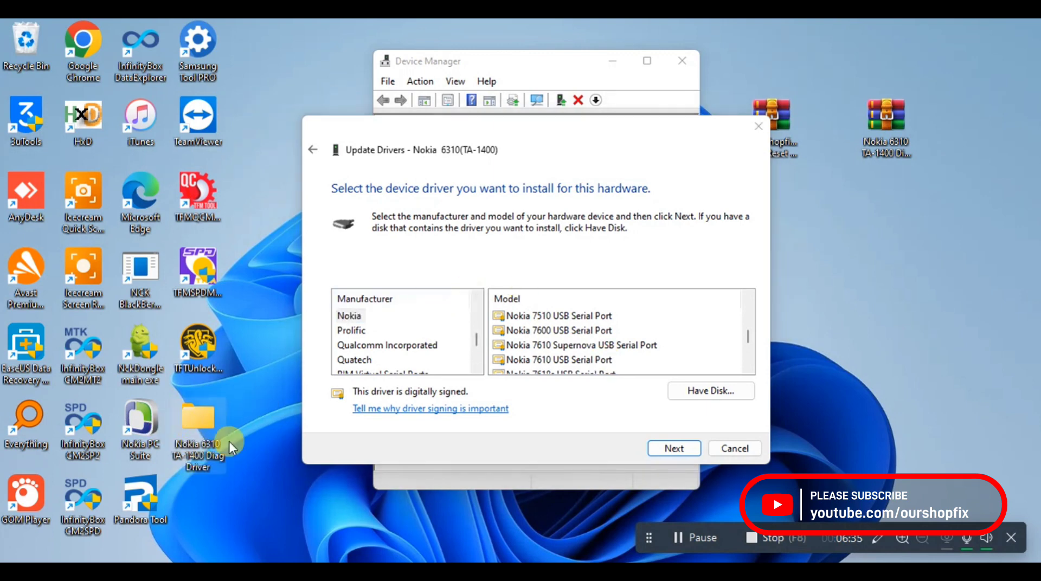
Choose Have Disk and browse to the desktop's Nokia 6310 TA-1400 Diag Driver folder.
click(710, 391)
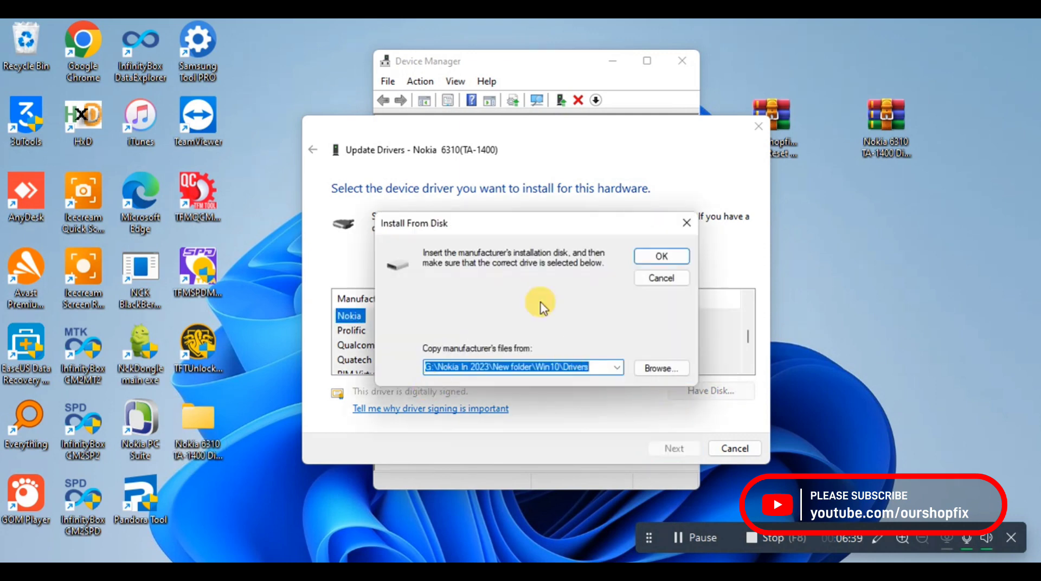
click(658, 367)
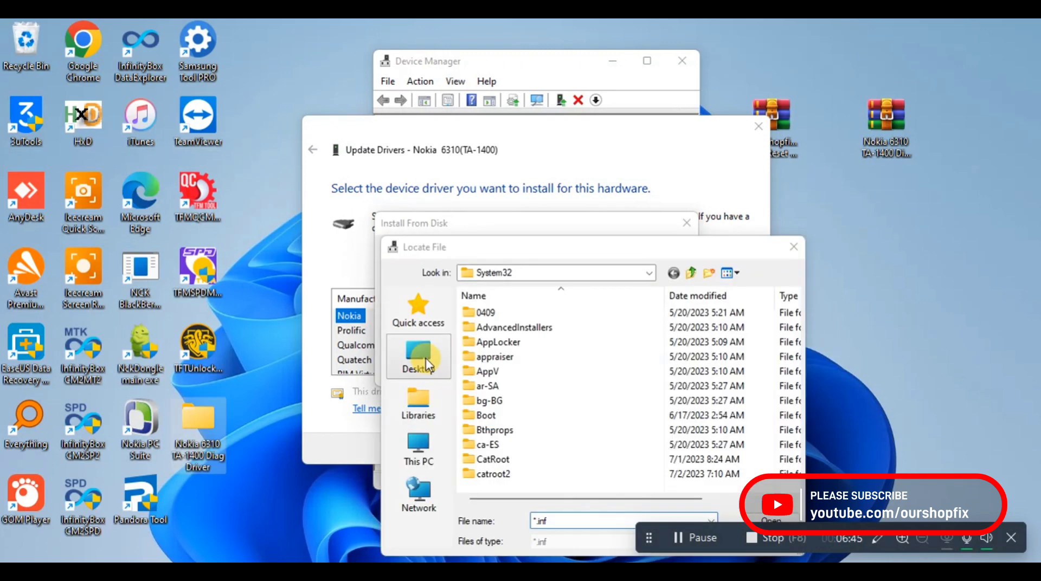
click(428, 364)
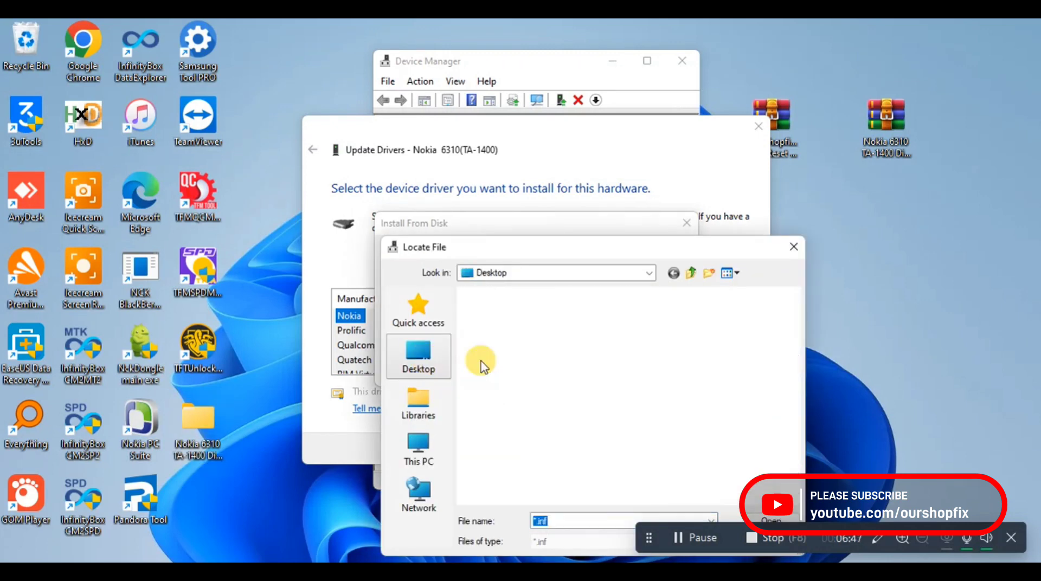
click(536, 436)
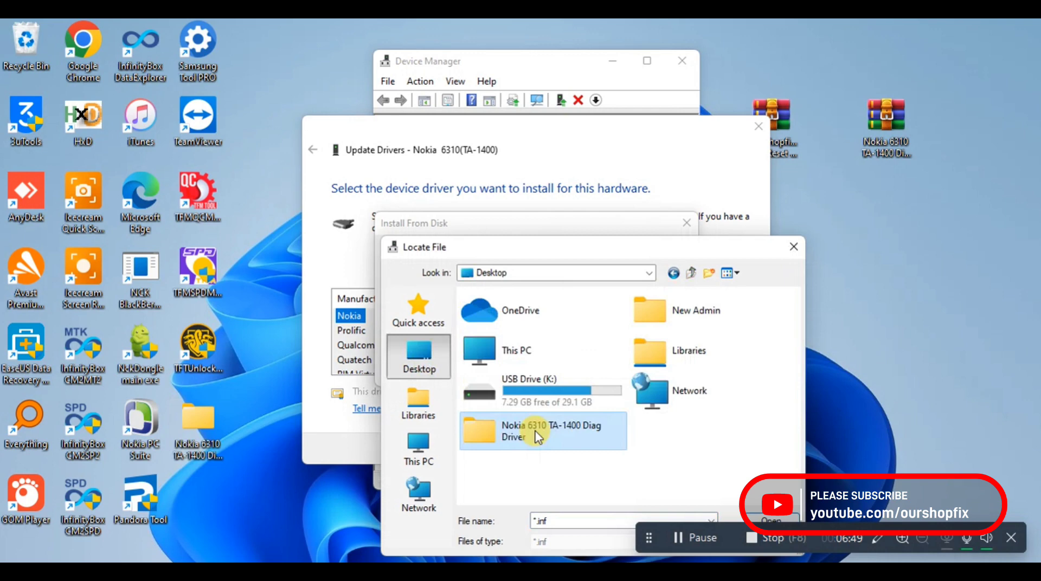
double_click(536, 436)
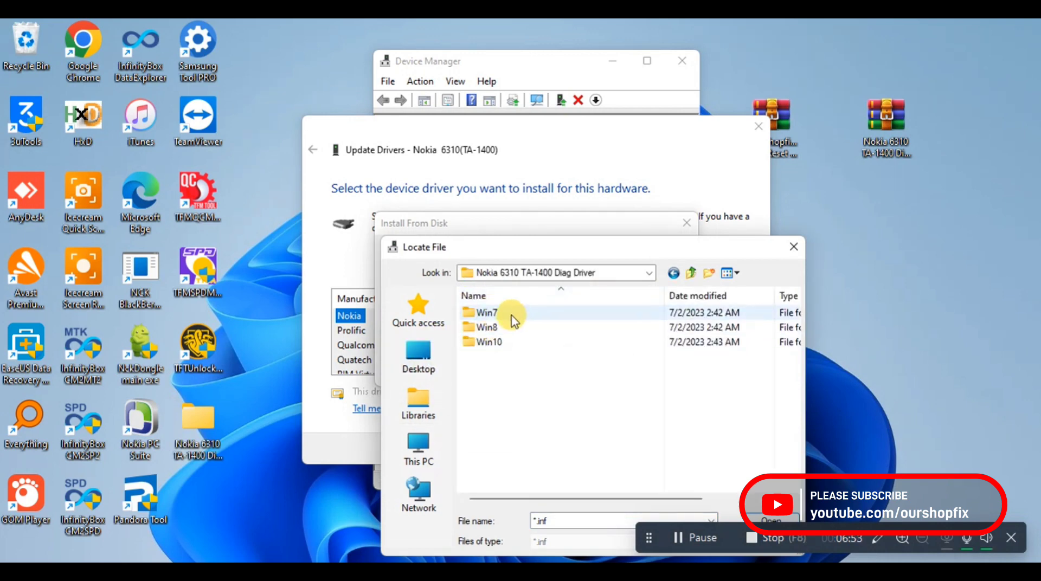
Open Win10 > Drivers and select the sprdvcom.inf file.
click(509, 347)
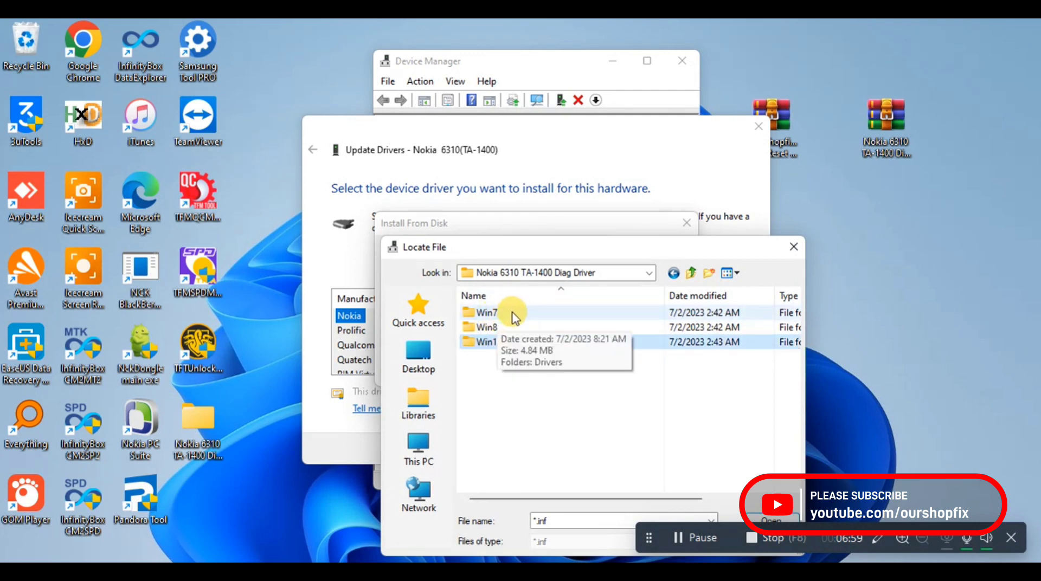
click(512, 312)
click(490, 327)
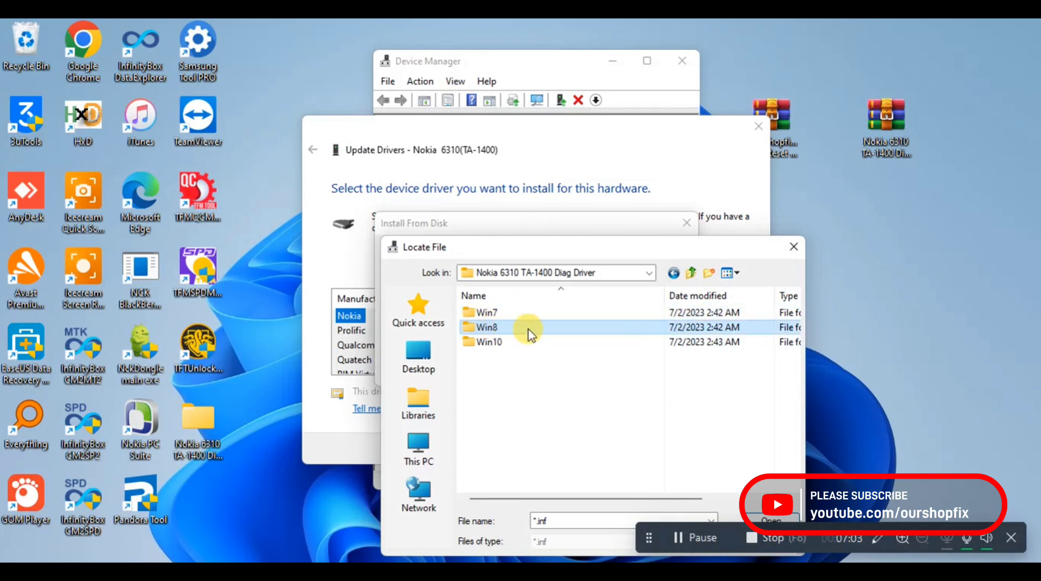
click(498, 342)
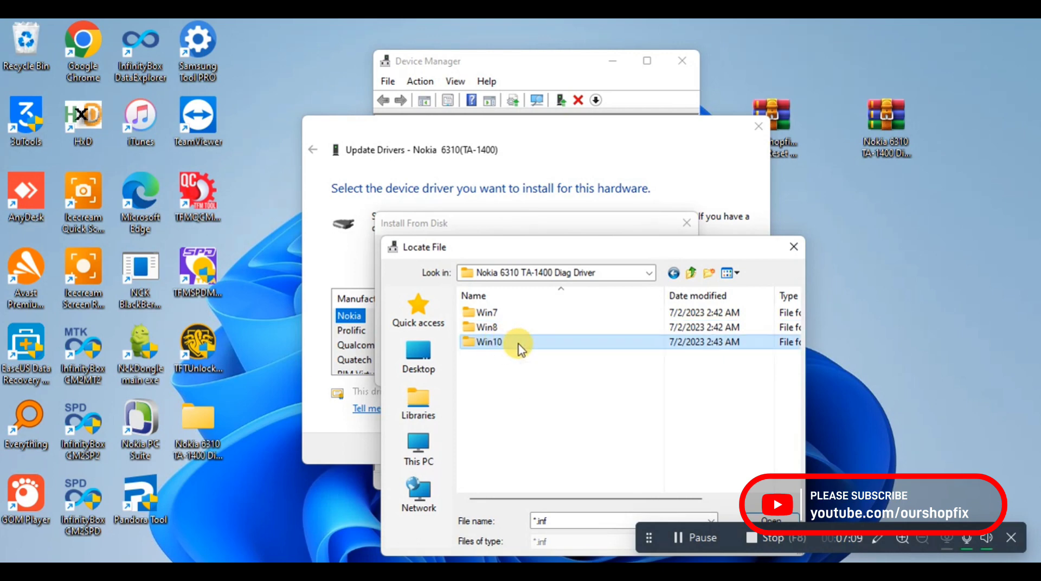
double_click(515, 343)
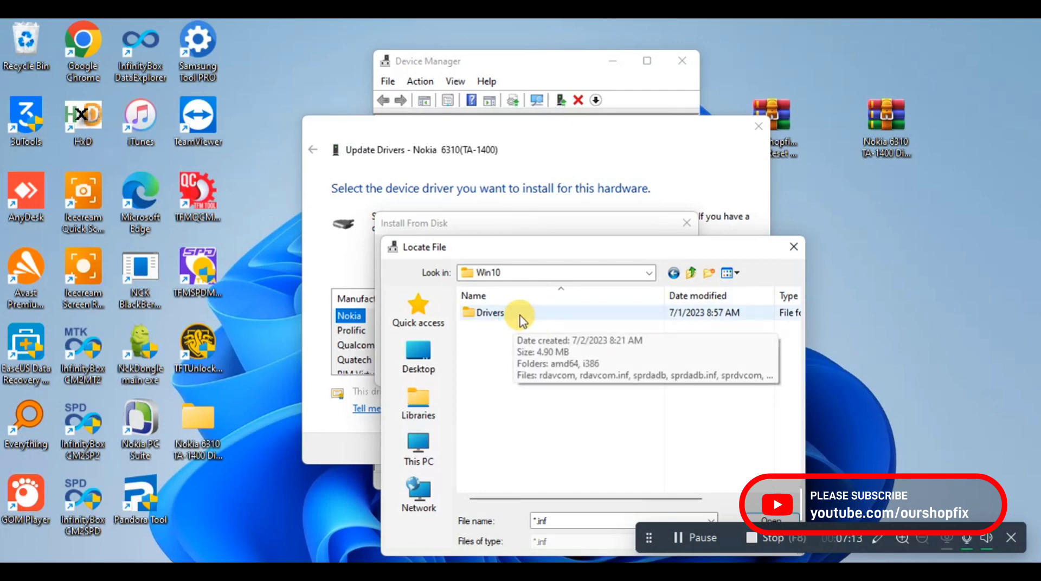
double_click(520, 315)
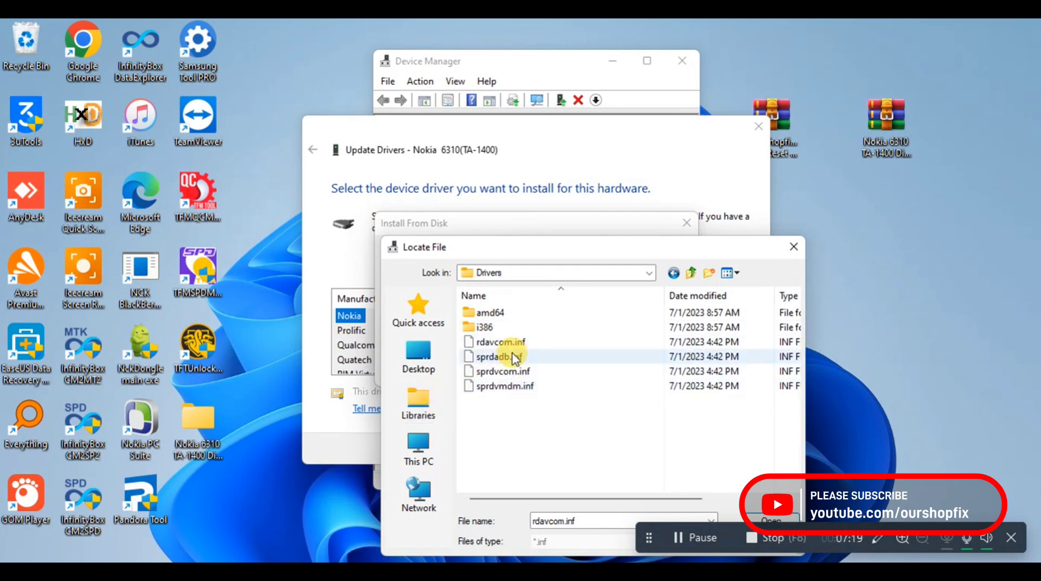
click(520, 371)
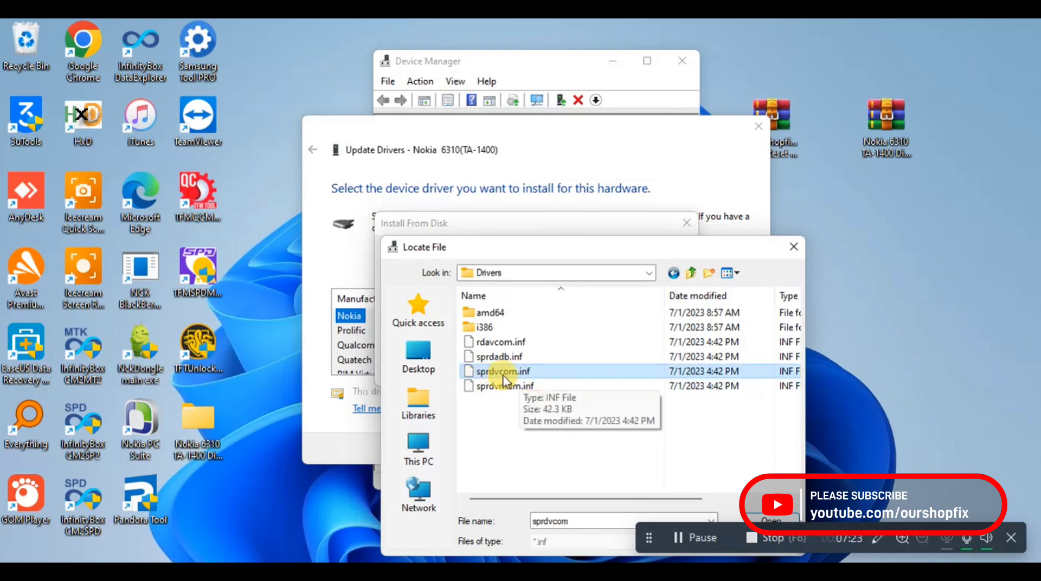
click(859, 556)
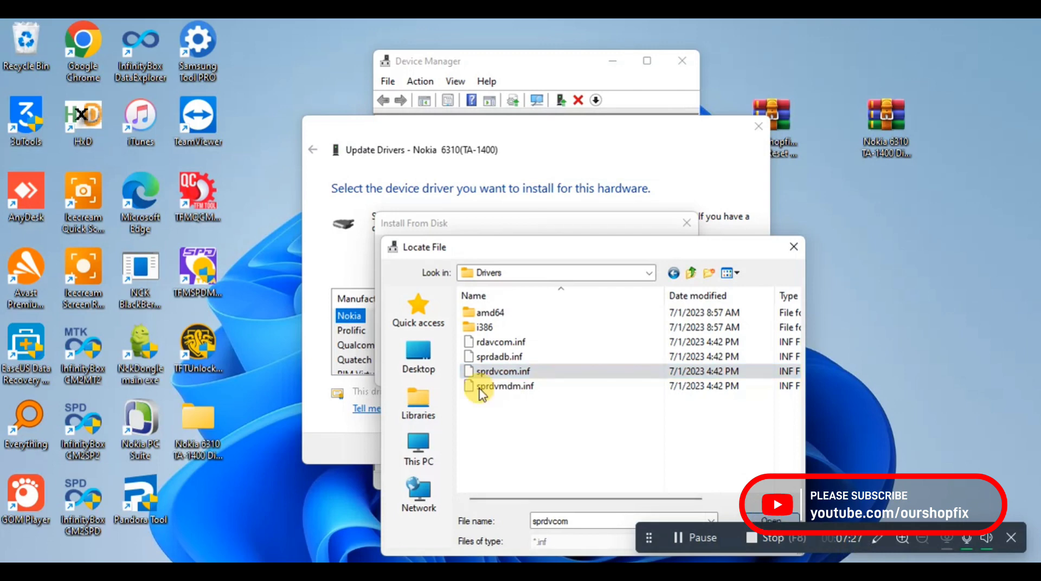
Install the SPRD DIAG model from sprdvcom.inf, accepting the unverified-driver warning, giving COM49.
double_click(479, 387)
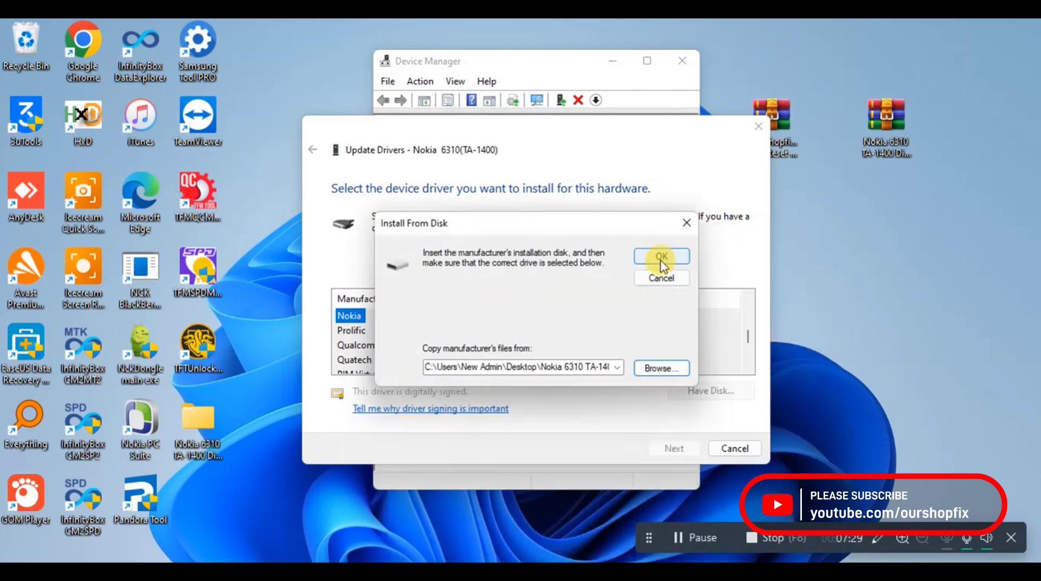
click(660, 258)
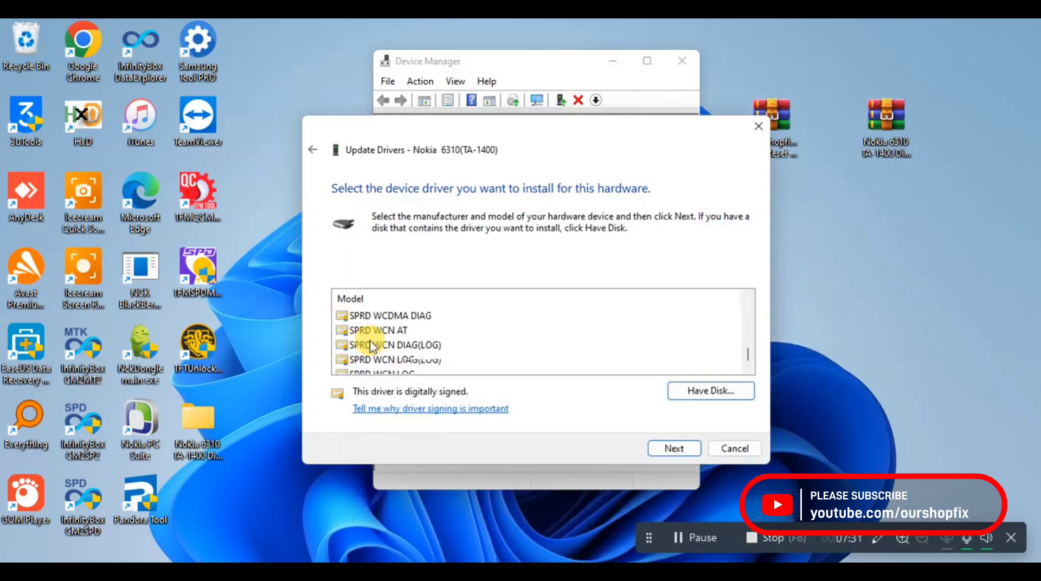
scroll(377, 352, up, 2)
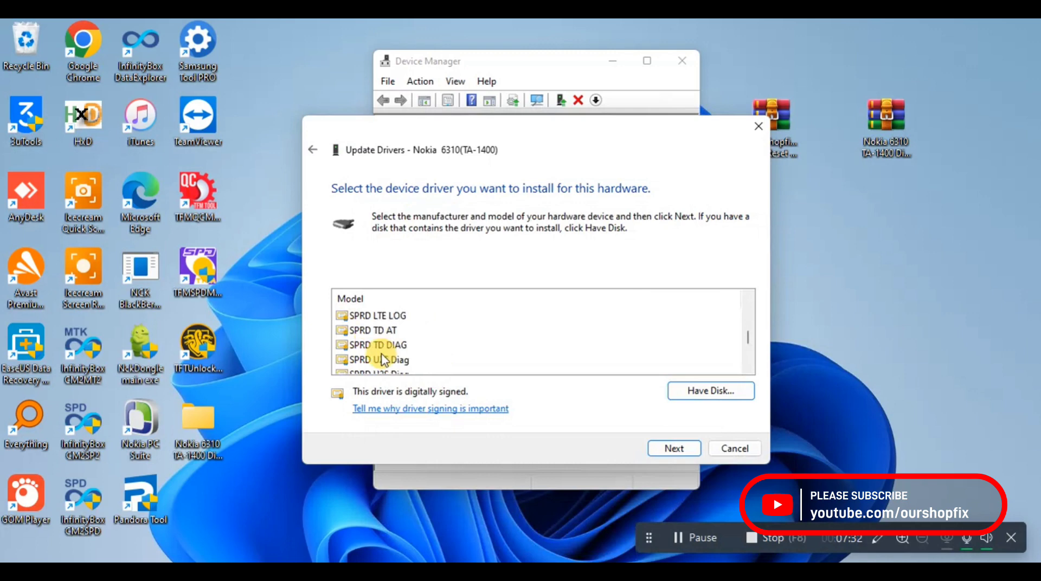
scroll(383, 359, up, 3)
click(384, 360)
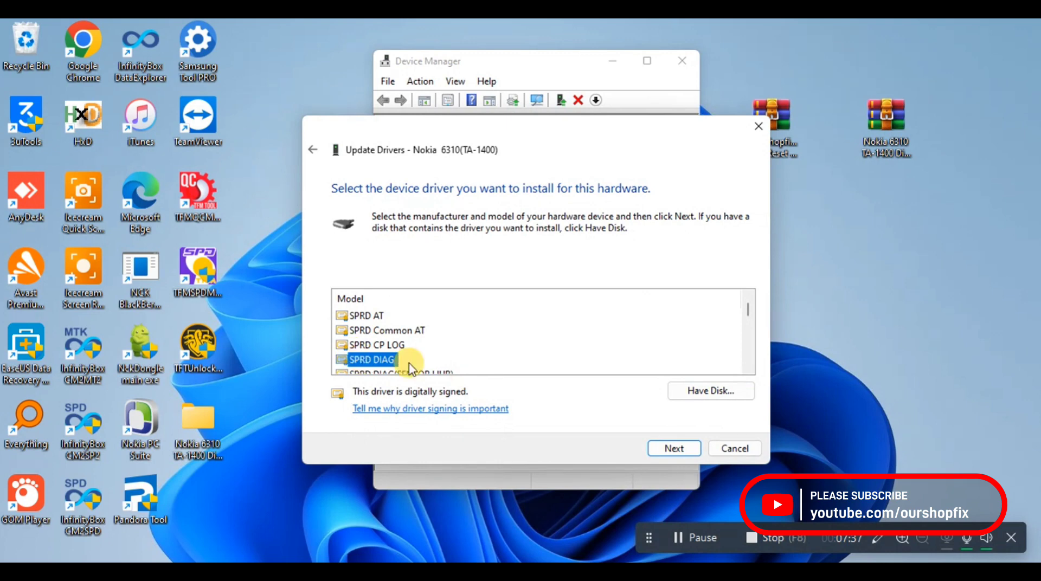
click(675, 450)
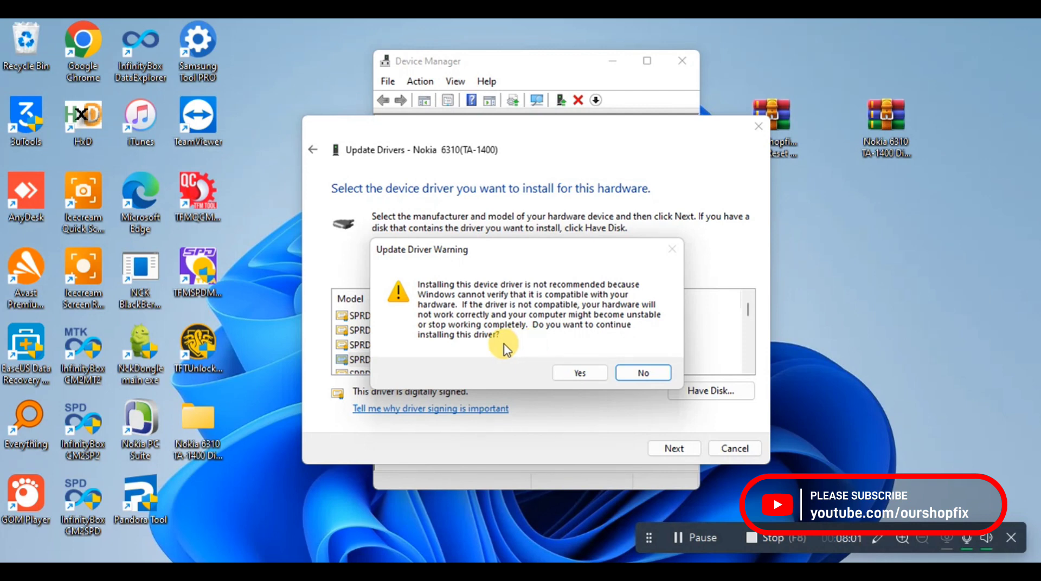
drag(474, 252, 469, 211)
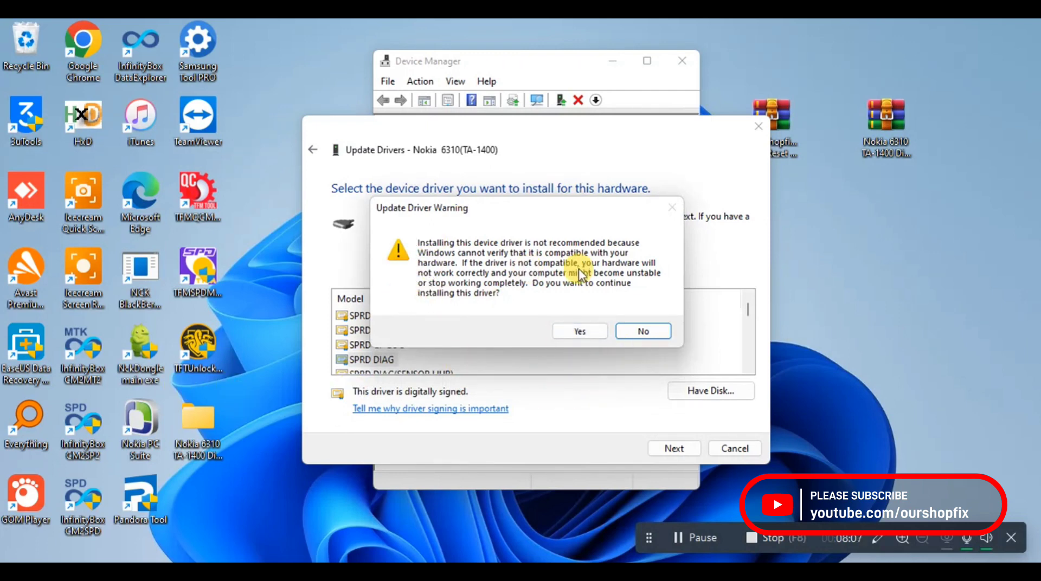
click(576, 332)
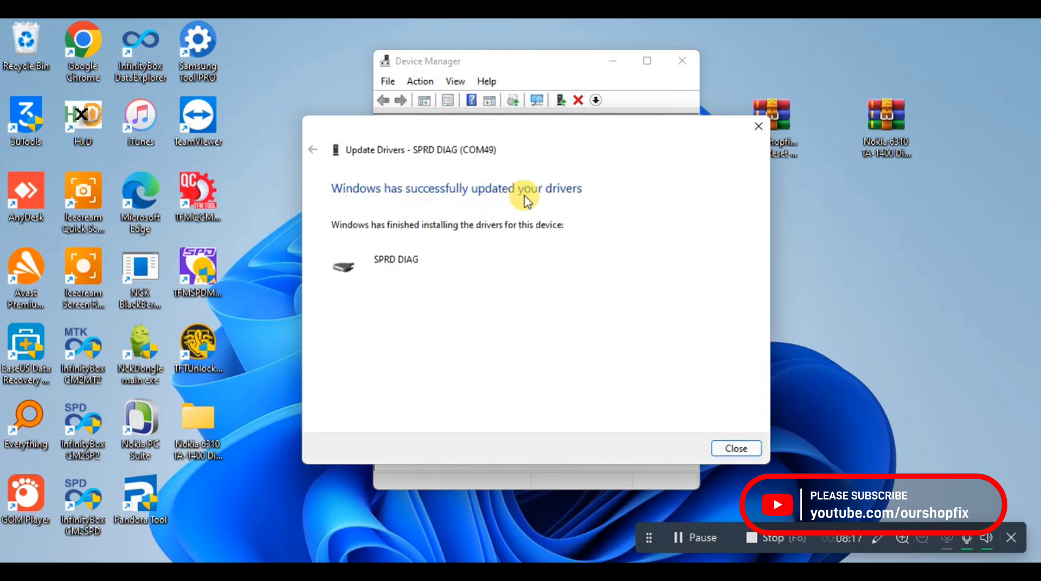
Close the finished driver wizard and check that SPRD DIAG (COM49) is listed, with one Nokia 6310(TA-1400) left.
click(736, 448)
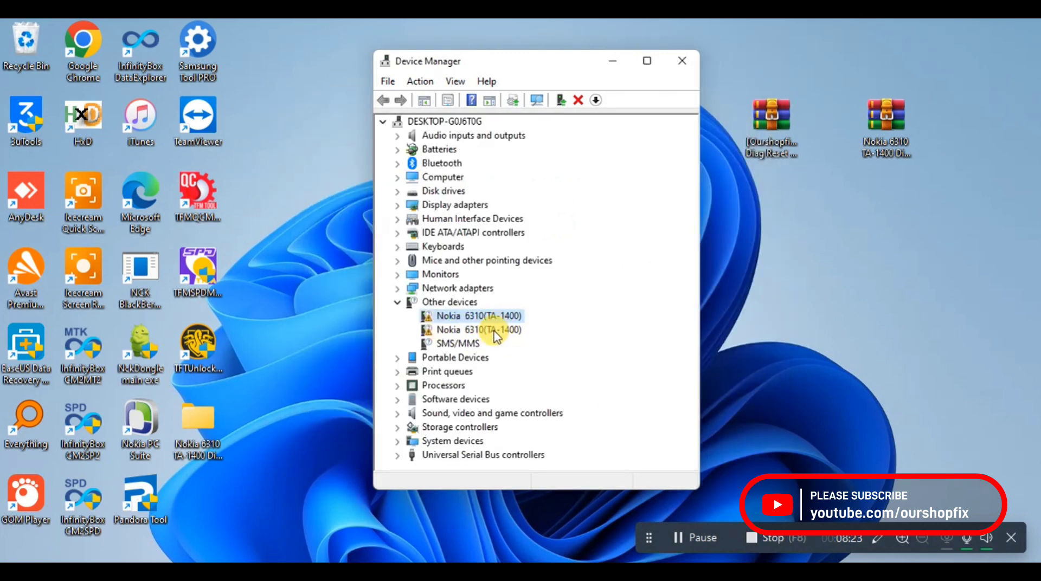
click(836, 280)
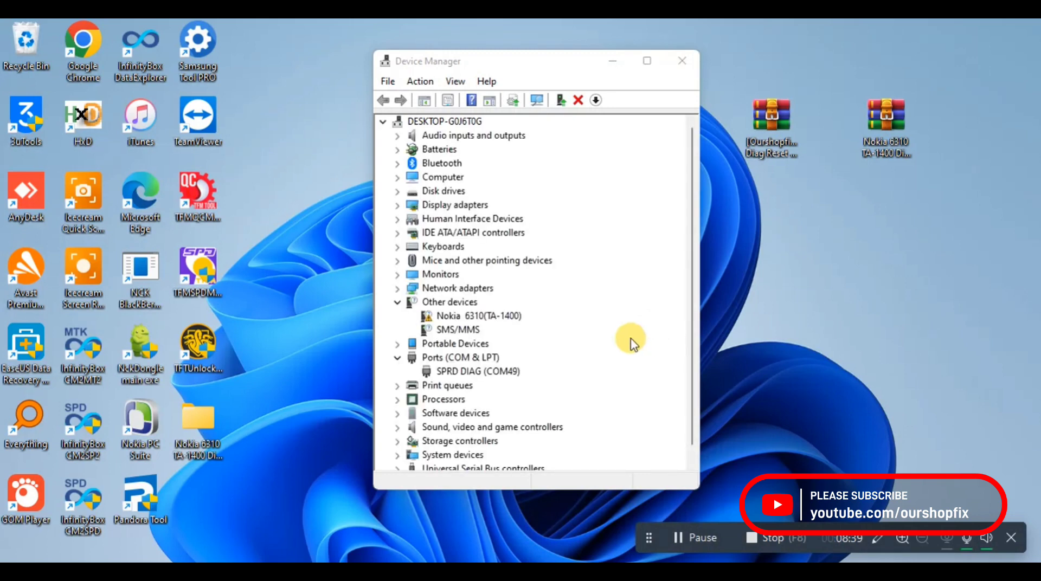
click(518, 375)
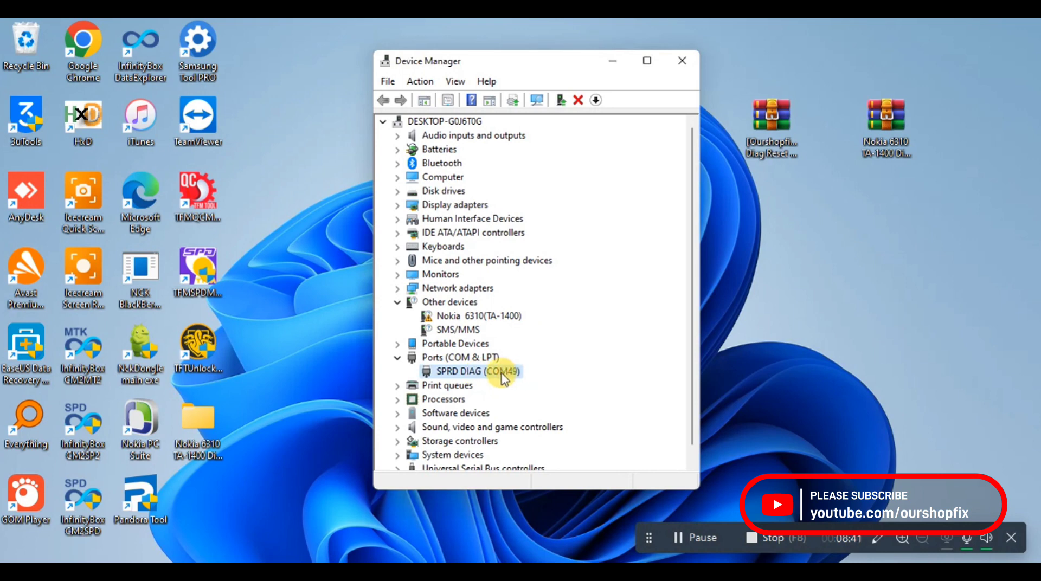
click(496, 320)
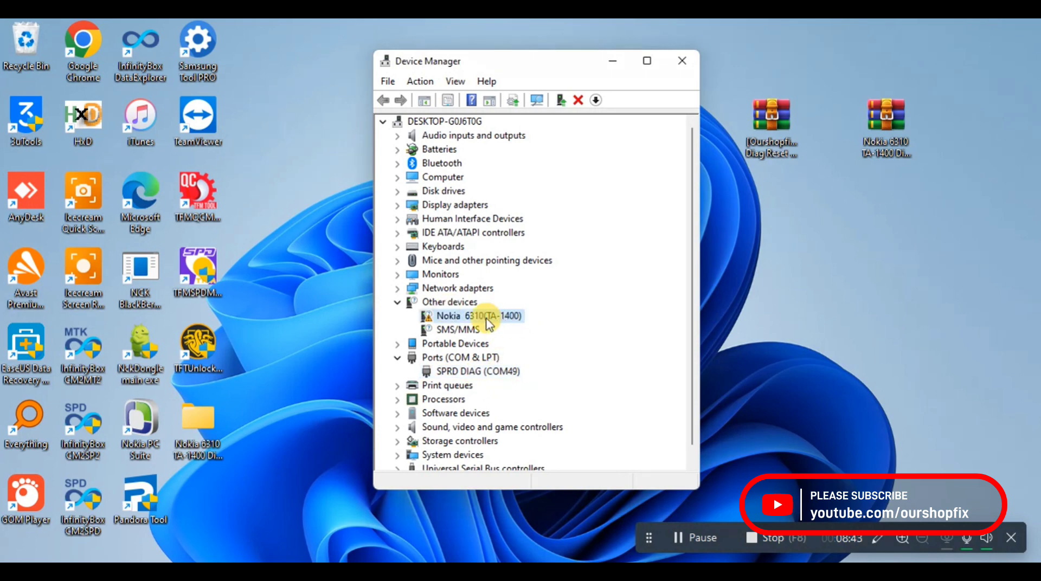
Start a manual driver update for the remaining Nokia 6310(TA-1400), choosing the Ports (COM & LPT) device type.
right_click(487, 320)
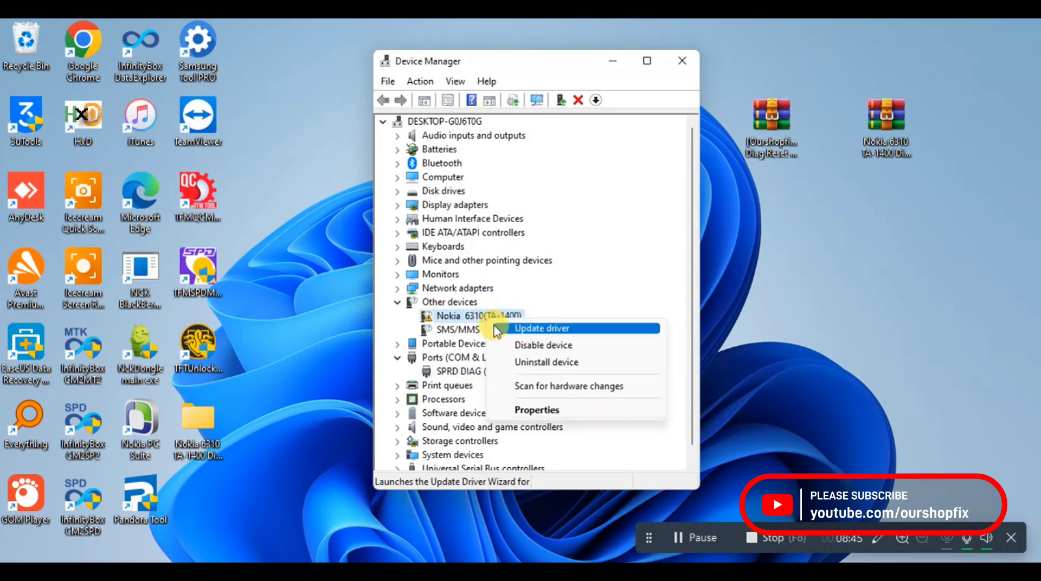
click(542, 328)
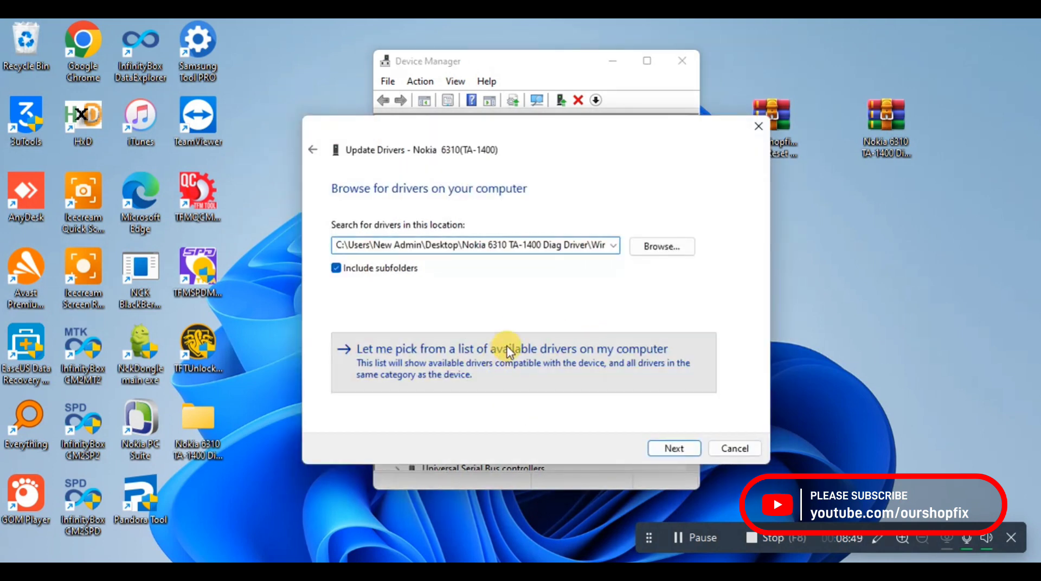
click(425, 356)
scroll(509, 353, down, 7)
scroll(379, 374, down, 10)
scroll(382, 373, down, 6)
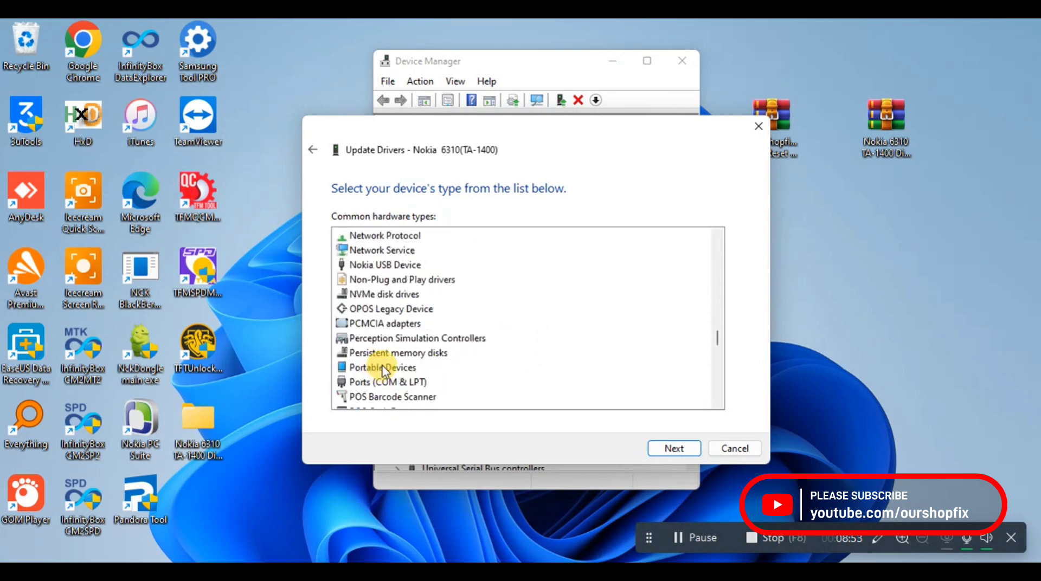
click(404, 382)
click(666, 448)
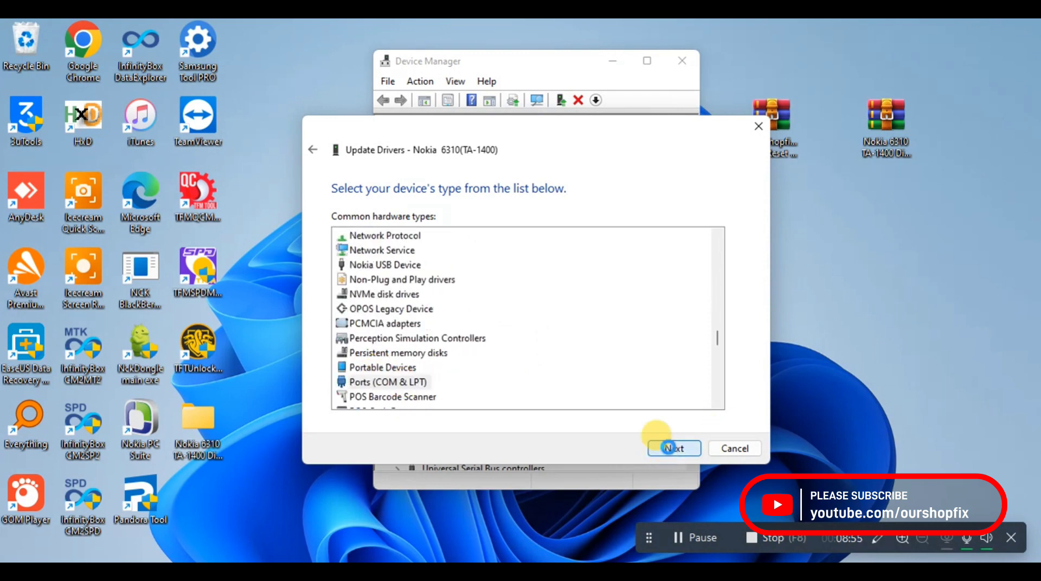
Install the SPRD DIAG model from sprdvcom.inf via Have Disk, accepting the unverified driver, and close the wizard.
click(701, 391)
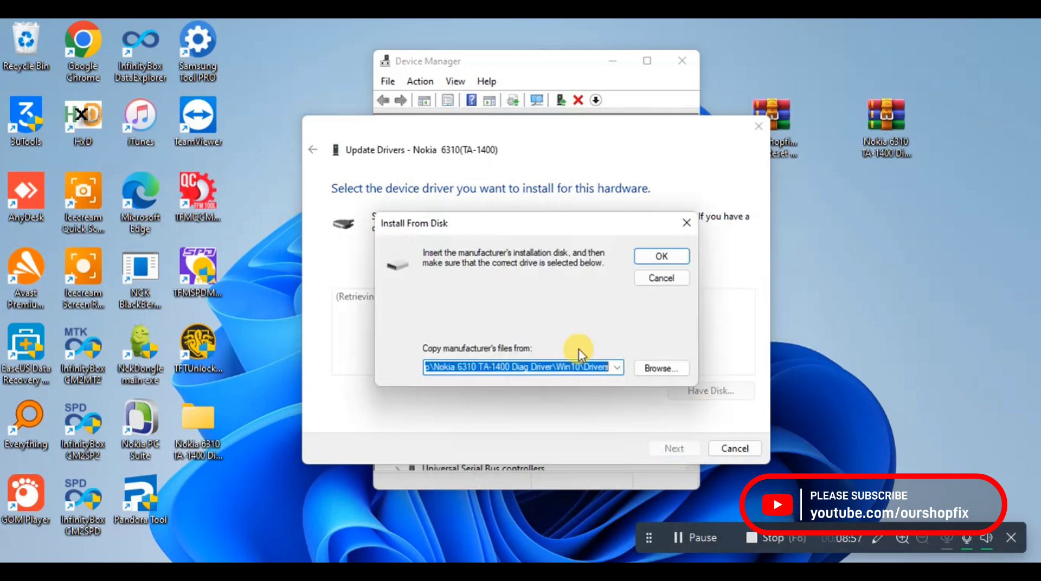
click(642, 367)
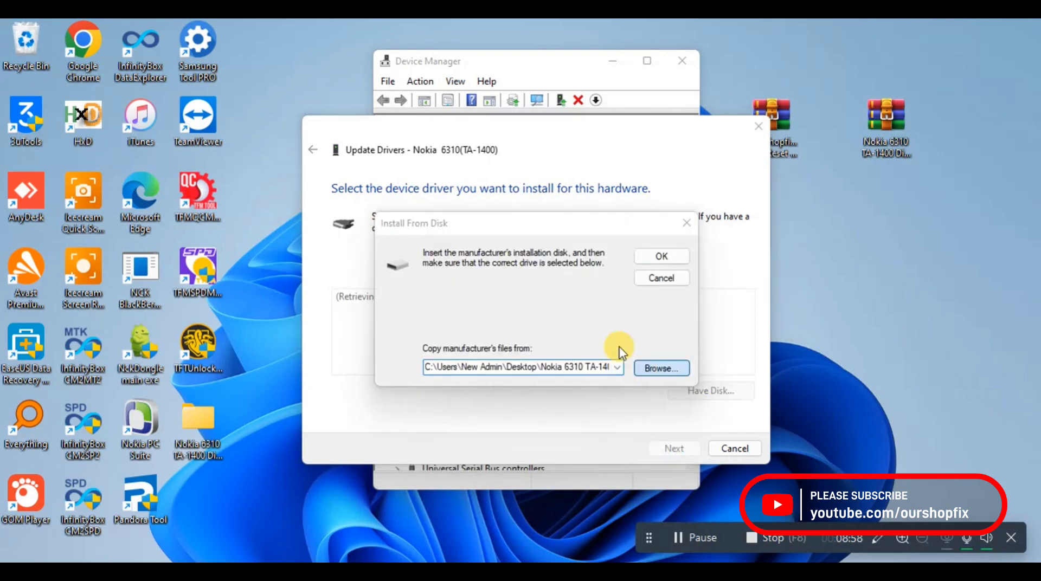
click(525, 372)
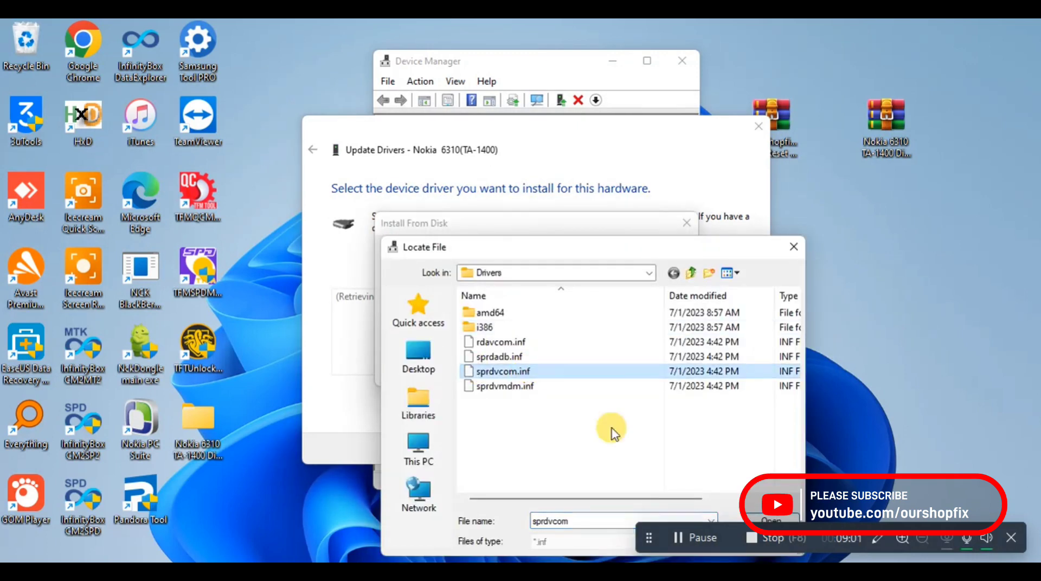
double_click(585, 369)
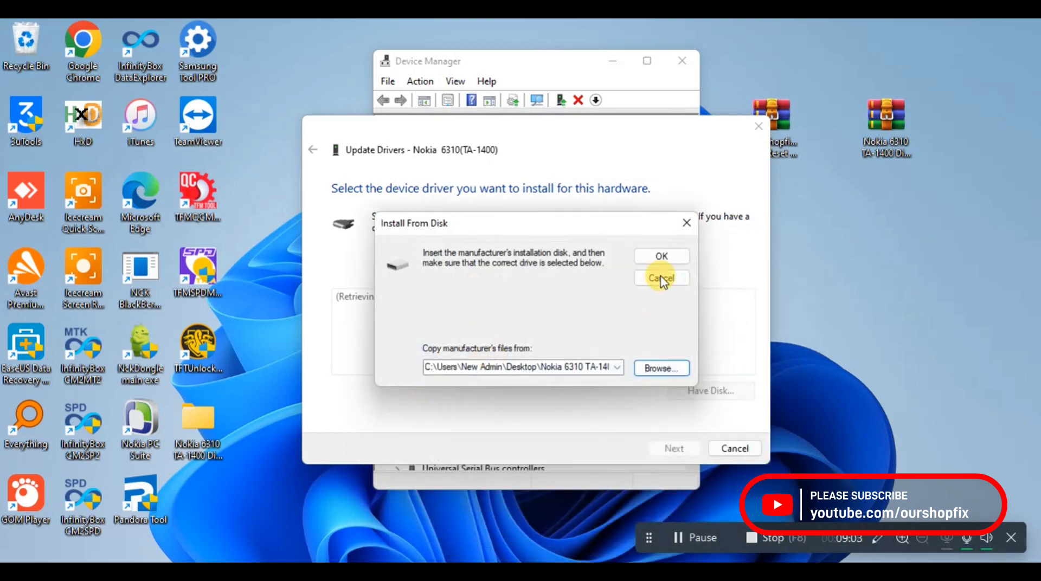
click(661, 255)
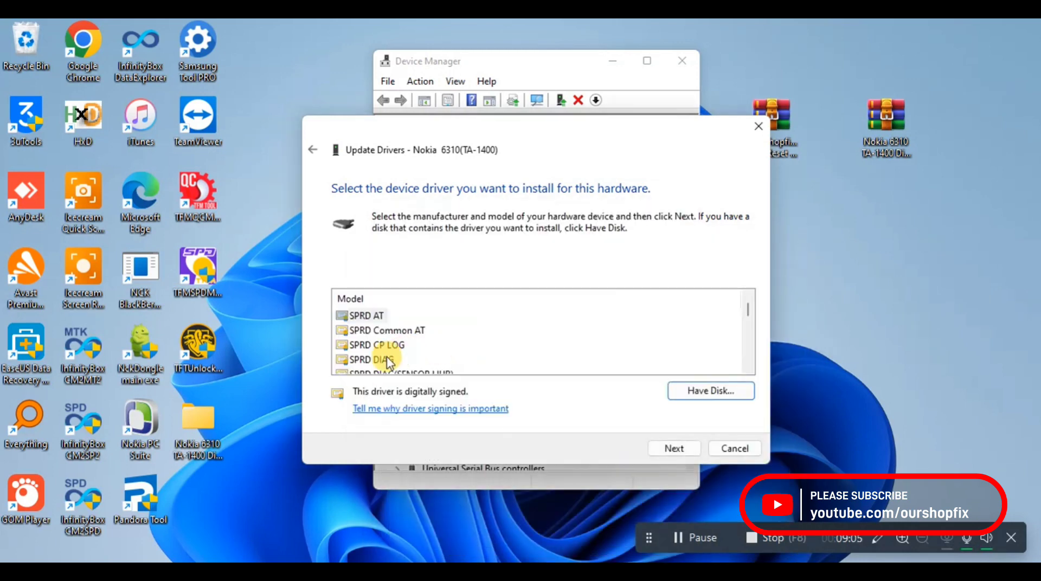
click(404, 358)
click(675, 450)
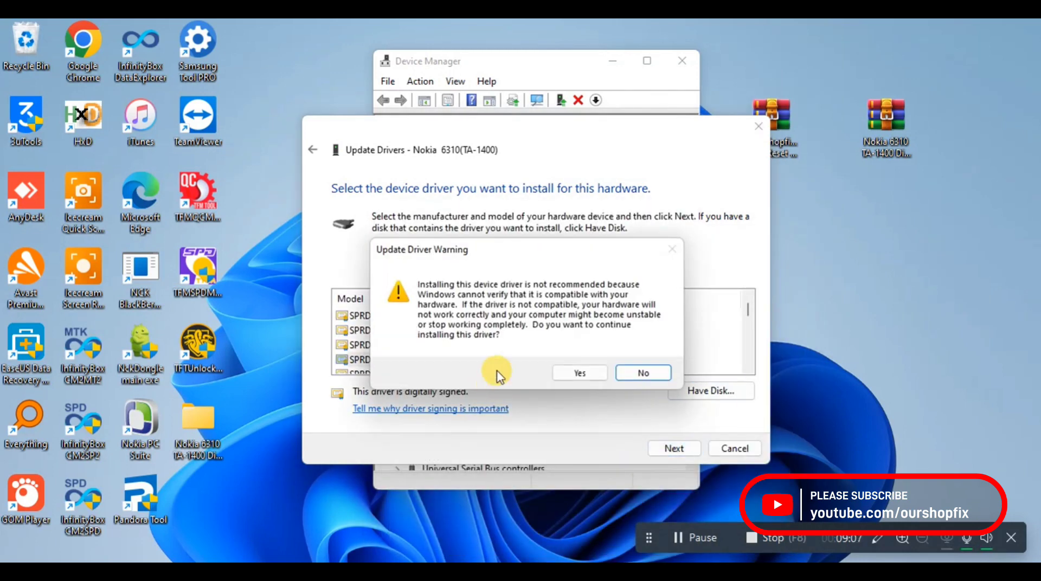
click(605, 367)
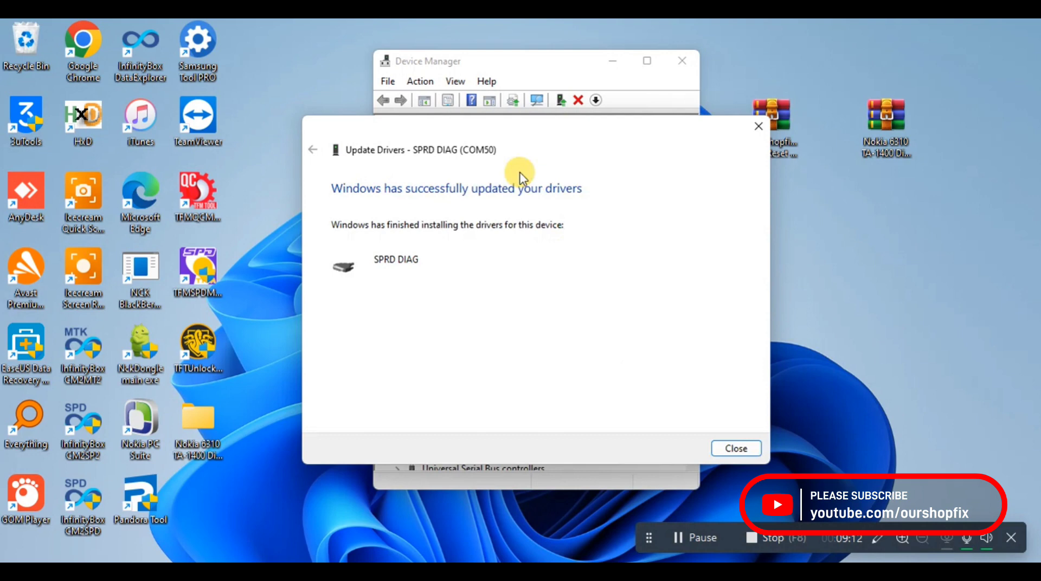
click(908, 287)
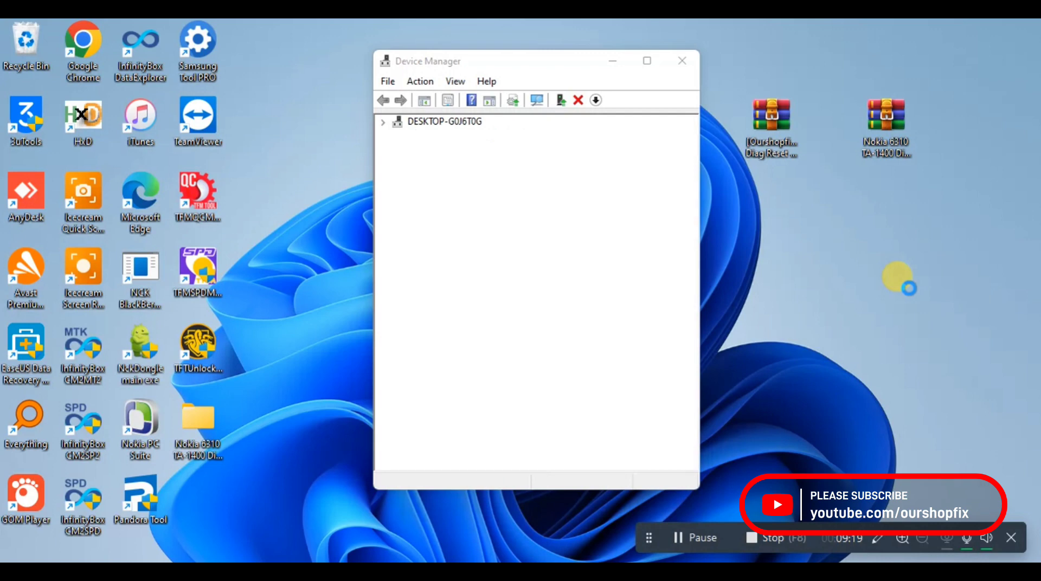
Refresh the desktop and move the Device Manager window to the left.
right_click(914, 249)
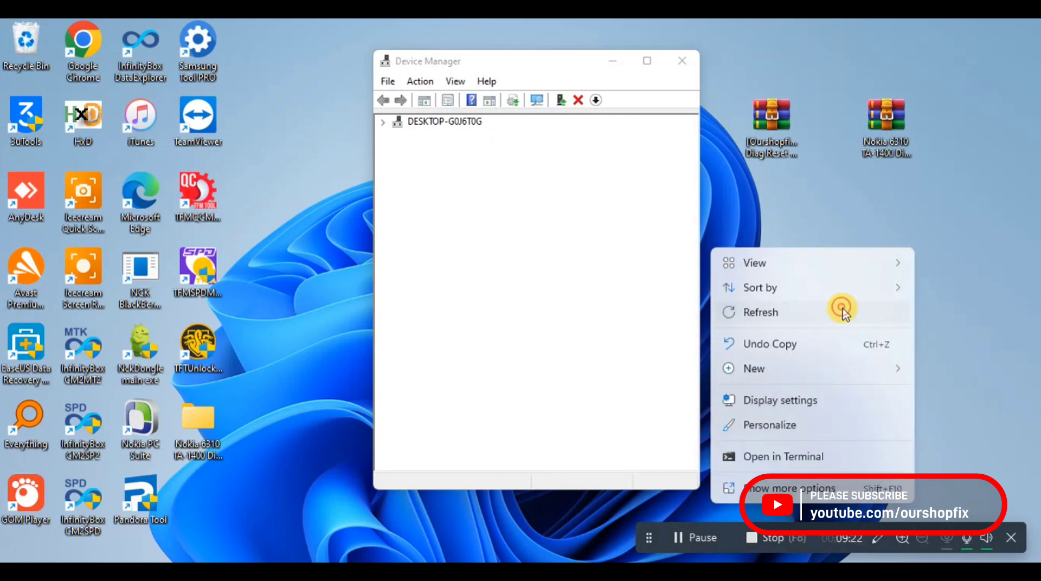
click(841, 311)
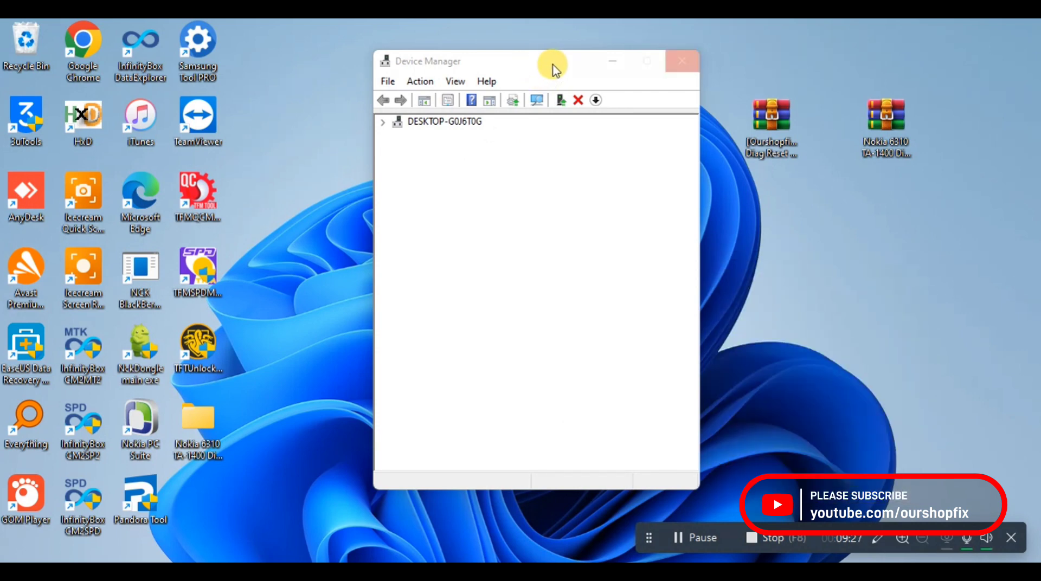
drag(538, 67, 337, 72)
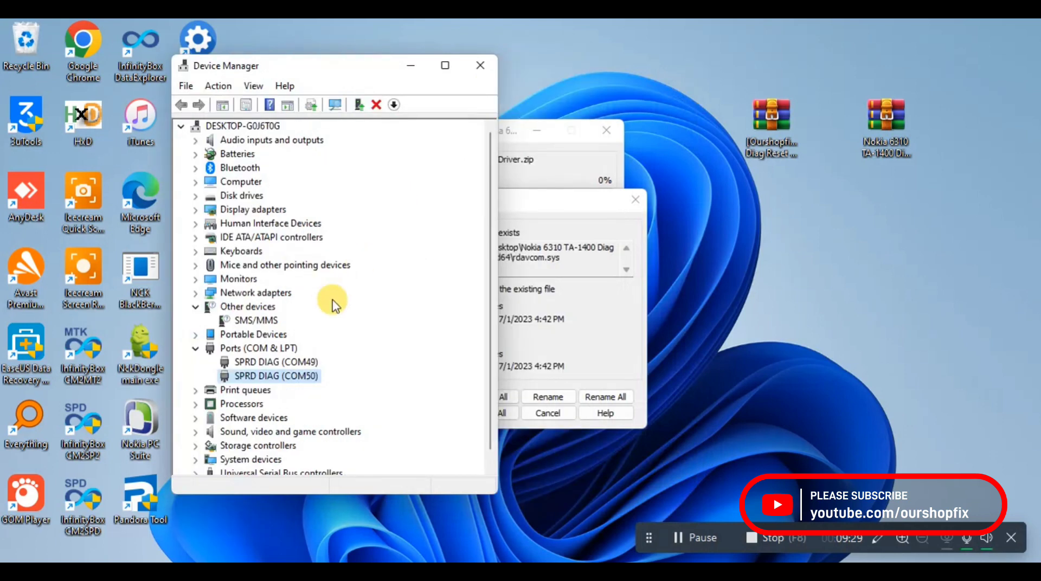
Select SPRD DIAG (COM49) and dismiss WinRAR's file-replace prompt and no-files-to-extract error.
click(269, 362)
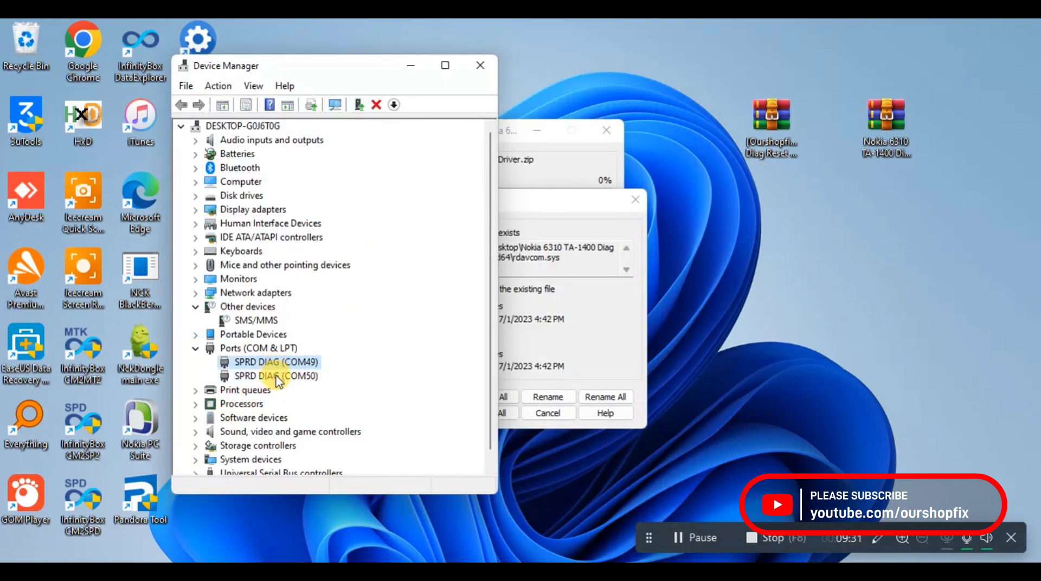
click(548, 362)
click(633, 201)
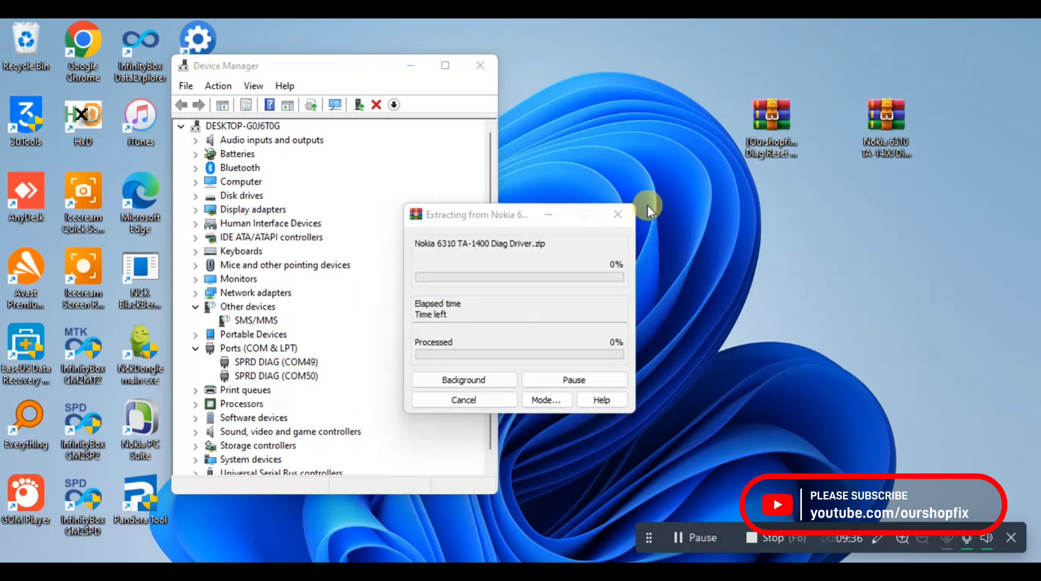
click(758, 182)
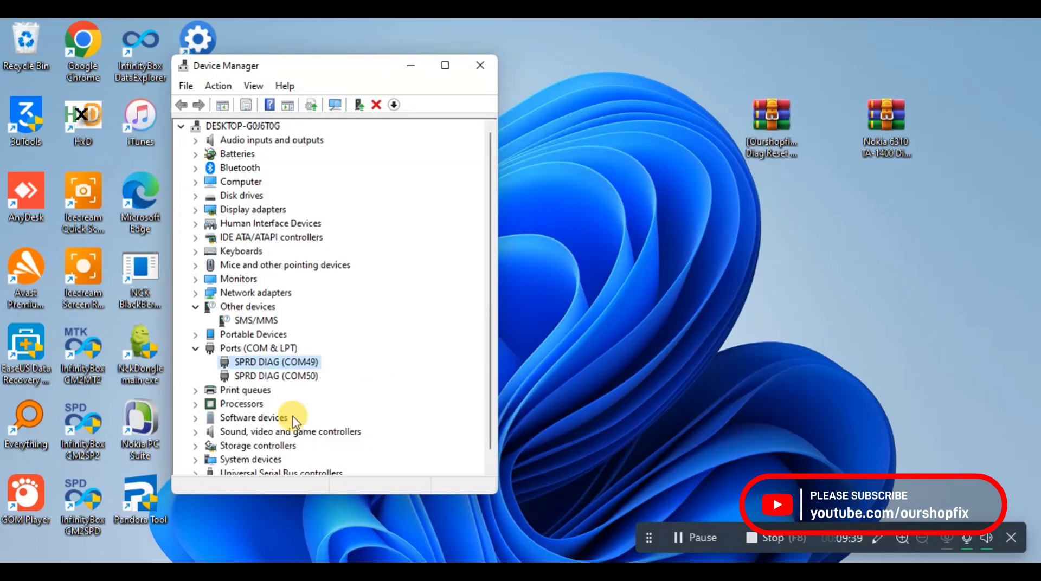
Inspect the SPRD DIAG (COM49) and (COM50) entries, then open the SPD Diag Reset Tool archive.
click(293, 375)
click(313, 362)
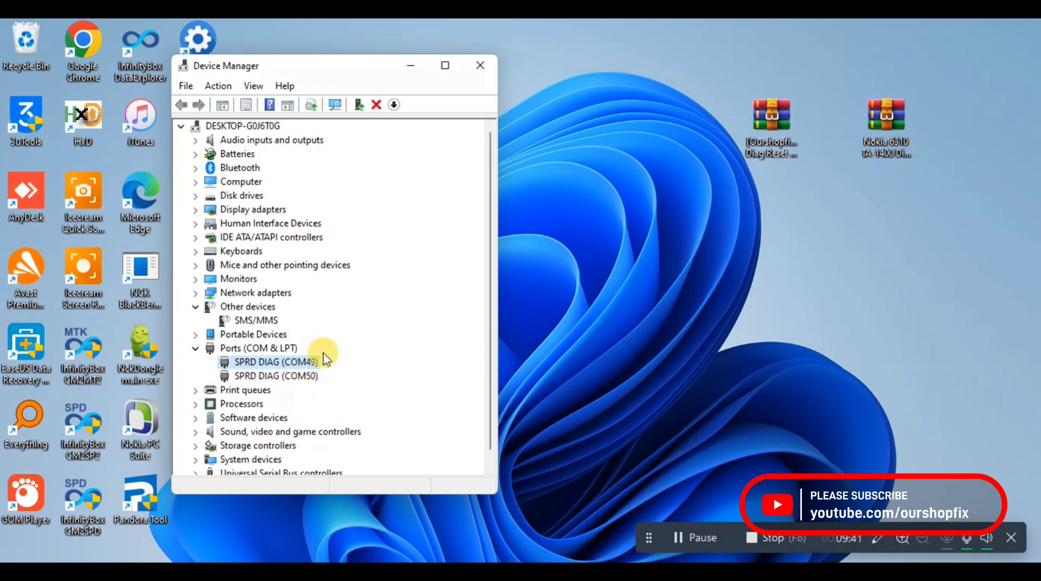
click(285, 376)
double_click(775, 128)
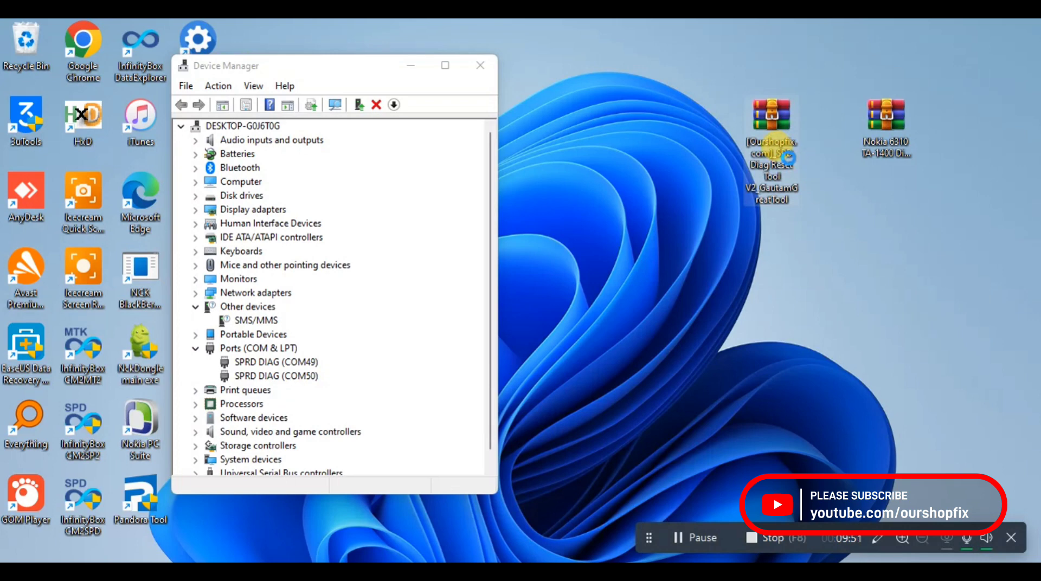
click(772, 190)
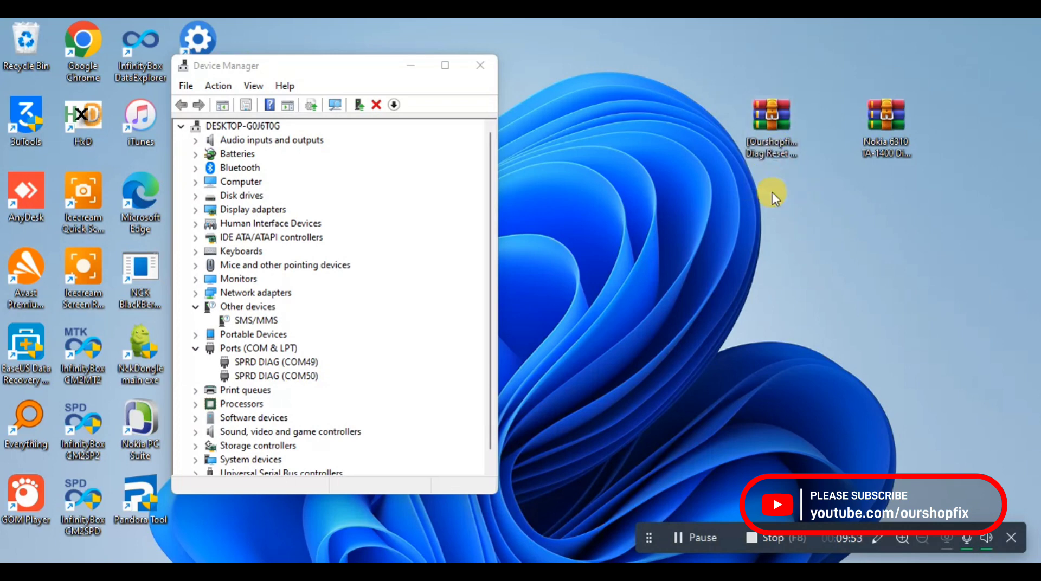
Extract the SPD Diag Reset Tool archive onto the desktop with WinRAR's Extract Here.
right_click(771, 130)
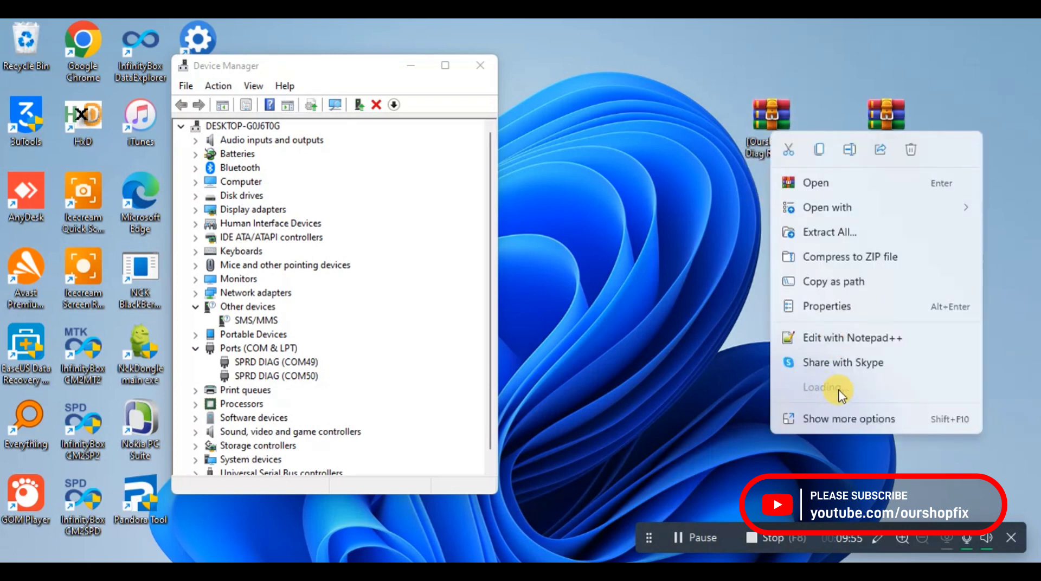
mouse_move(841, 394)
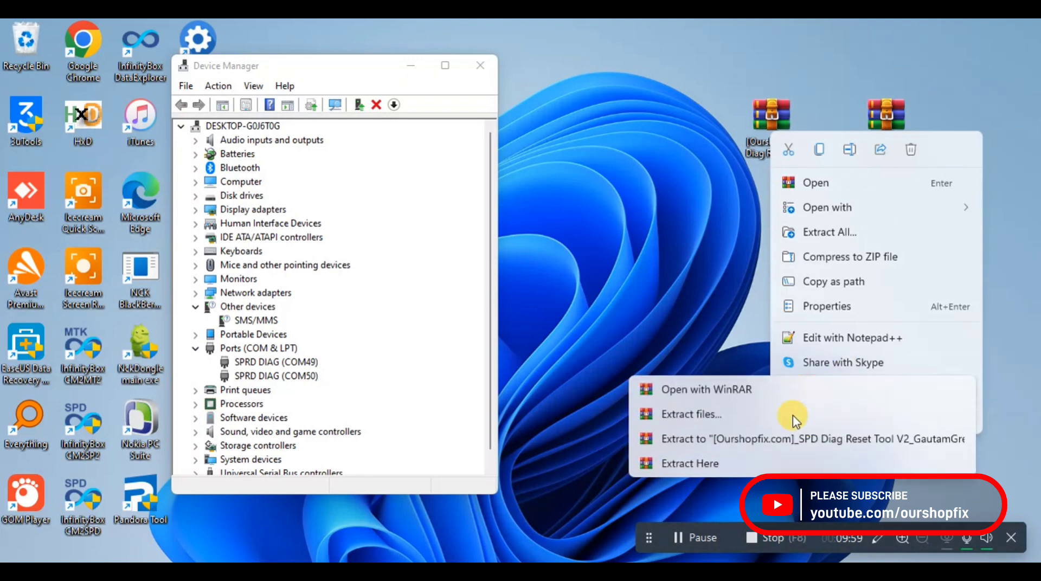
click(779, 430)
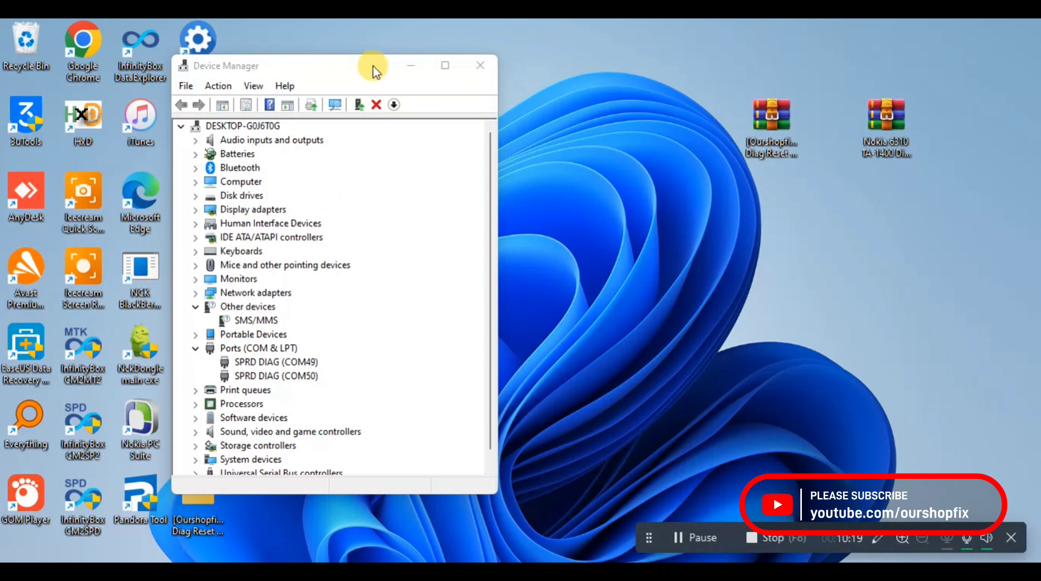
Move Device Manager aside and select the extracted SPD Diag Reset Tool folder for renaming.
drag(368, 67, 629, 85)
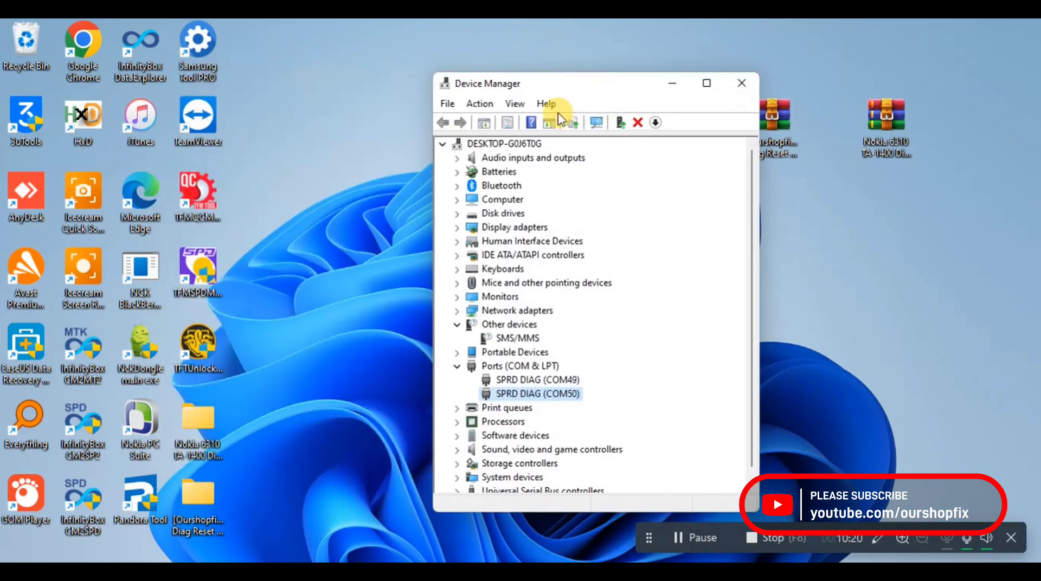
click(187, 421)
click(192, 521)
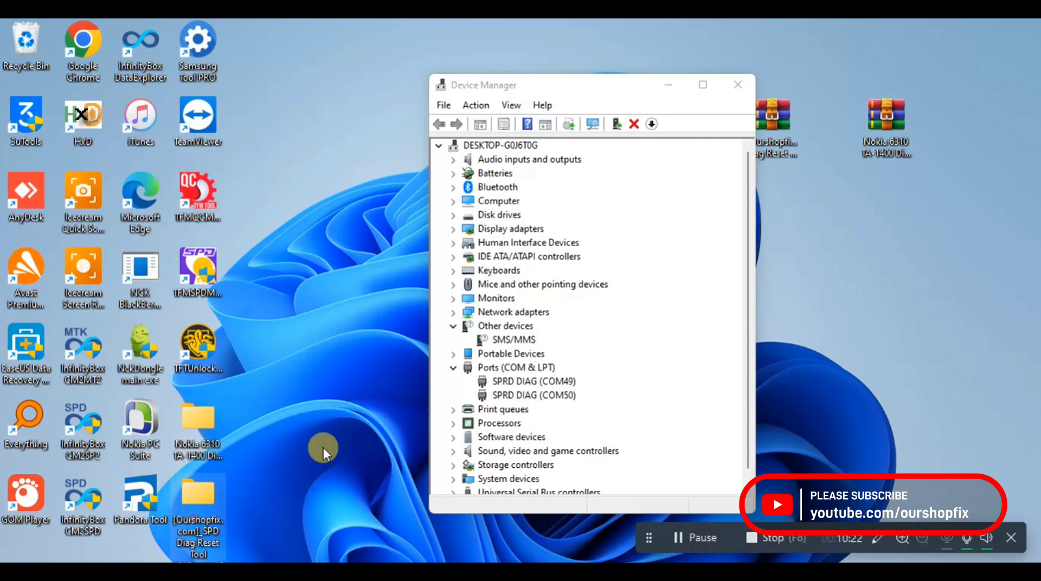
key(F2)
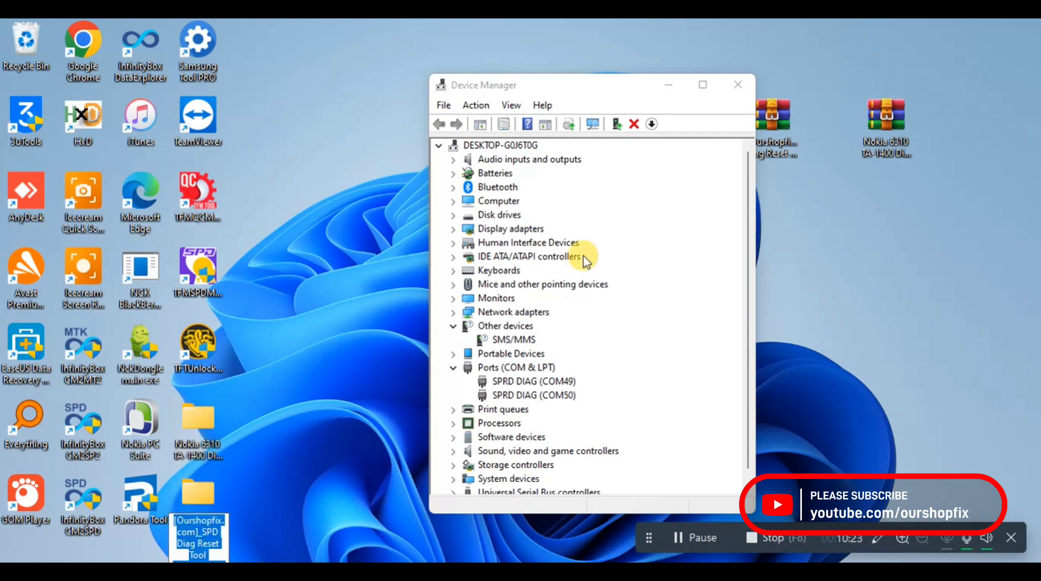
Open the extracted SPD Diag Reset Tool folder and its inner tool folder.
double_click(200, 493)
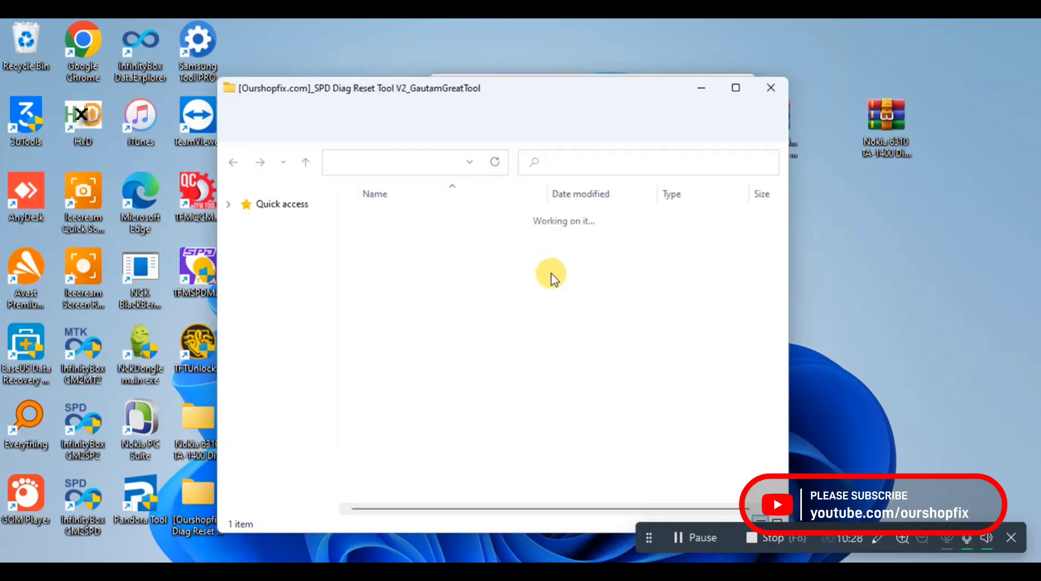
click(461, 219)
double_click(460, 218)
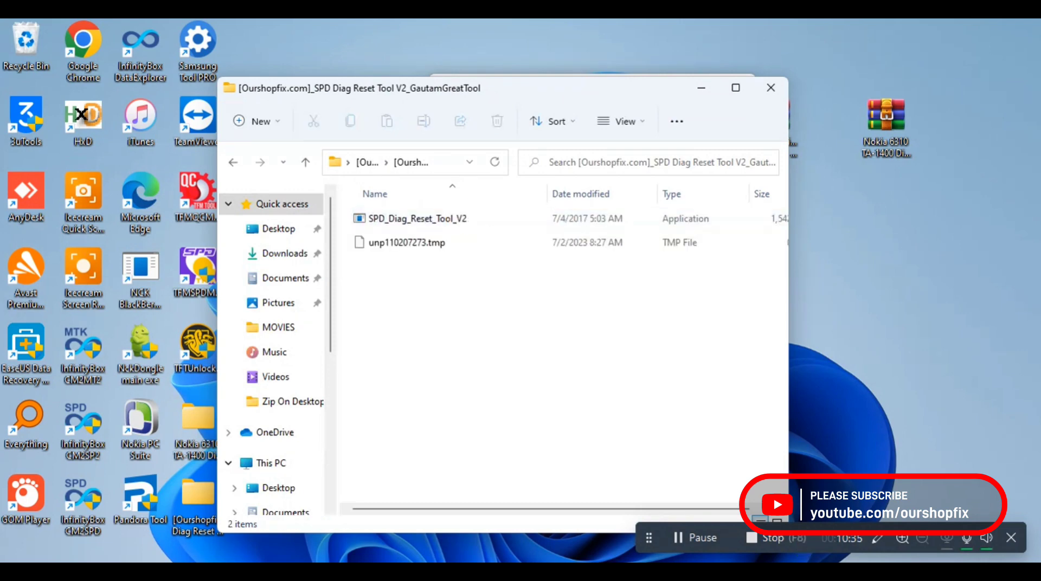
Disable Avast shields for 1 hour from the system tray icon.
click(890, 569)
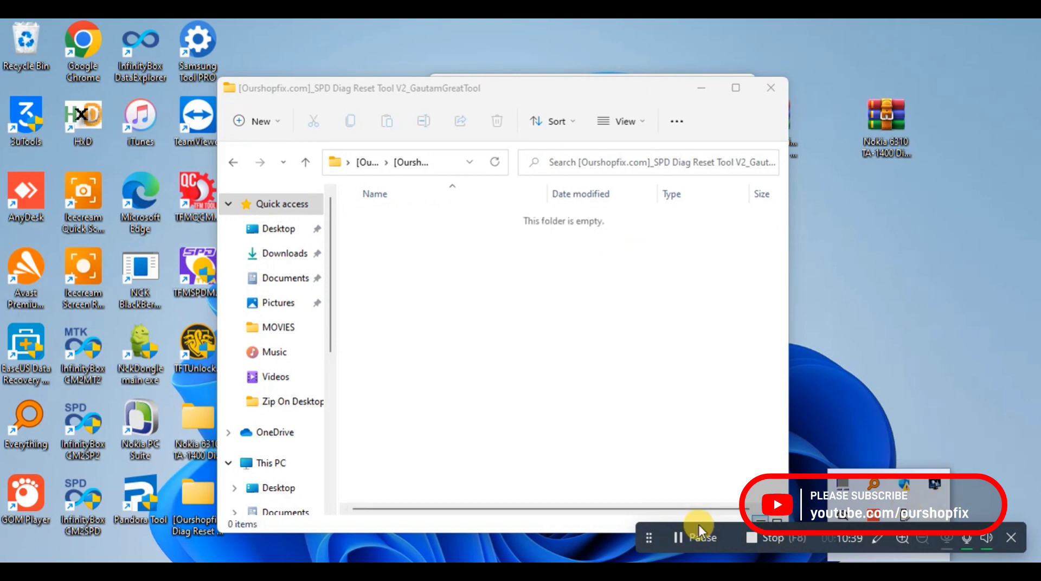
drag(648, 537, 389, 553)
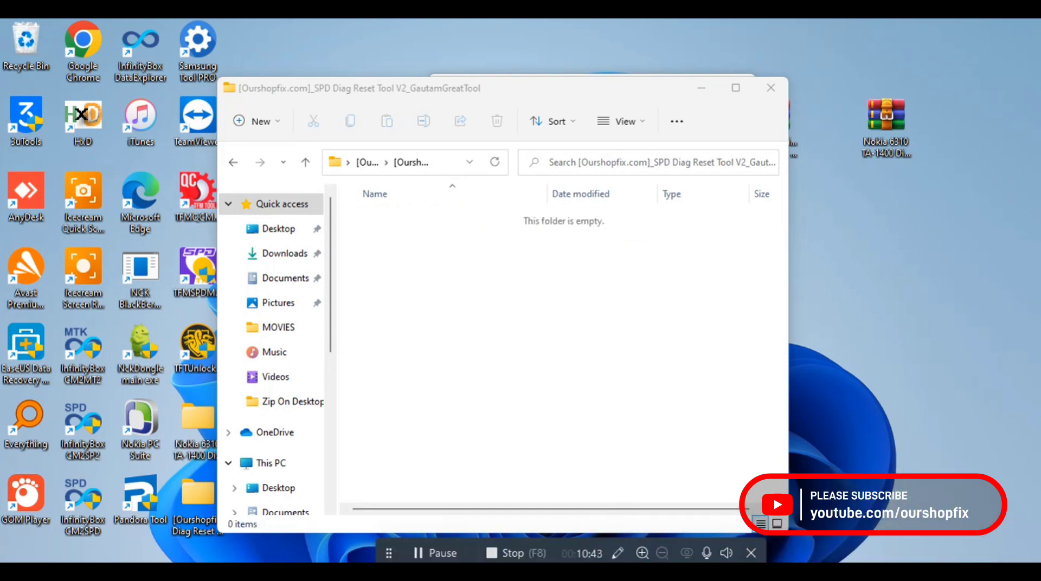
click(890, 569)
right_click(844, 547)
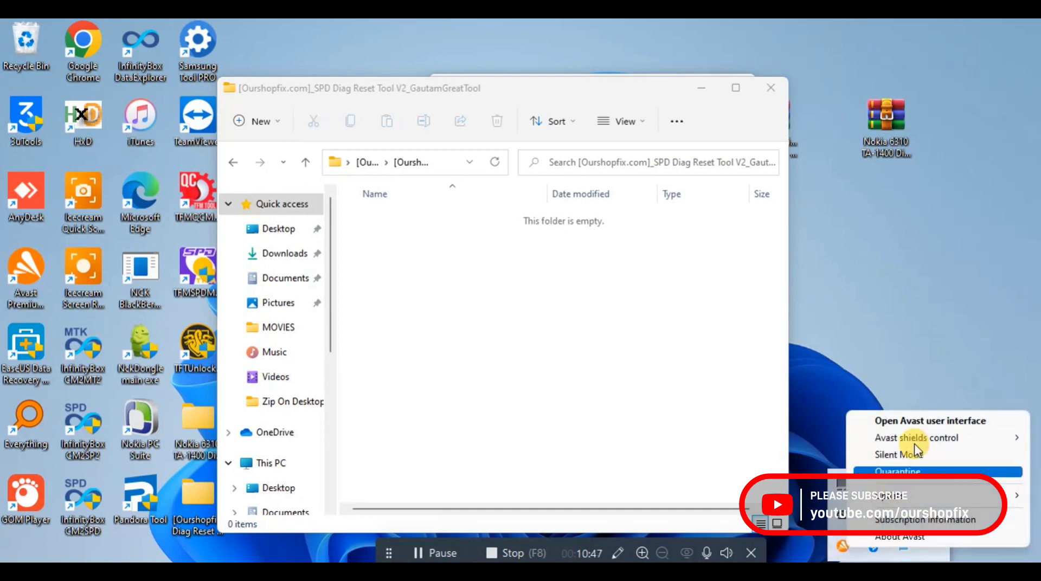
mouse_move(911, 437)
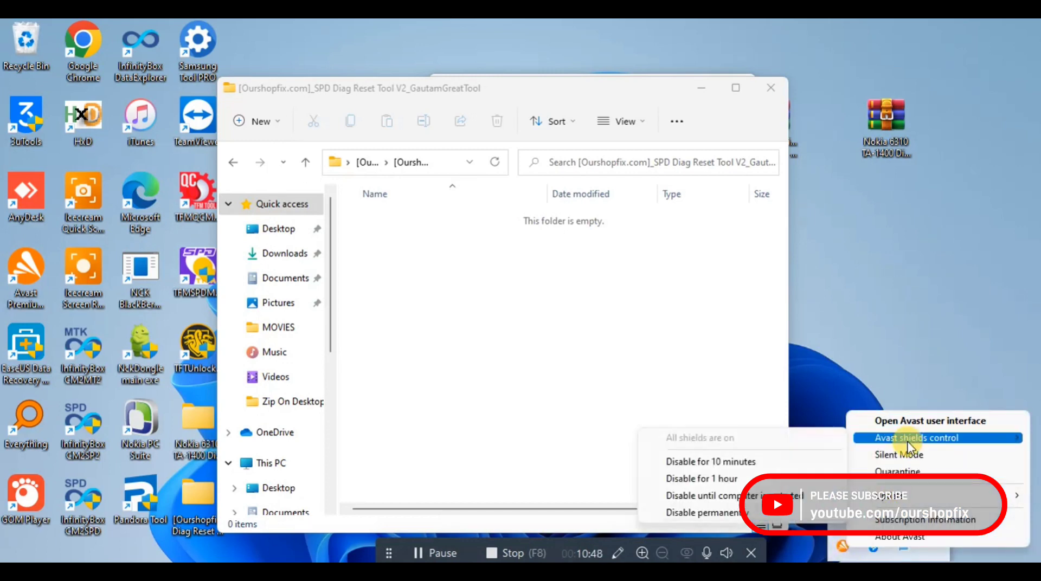
click(762, 479)
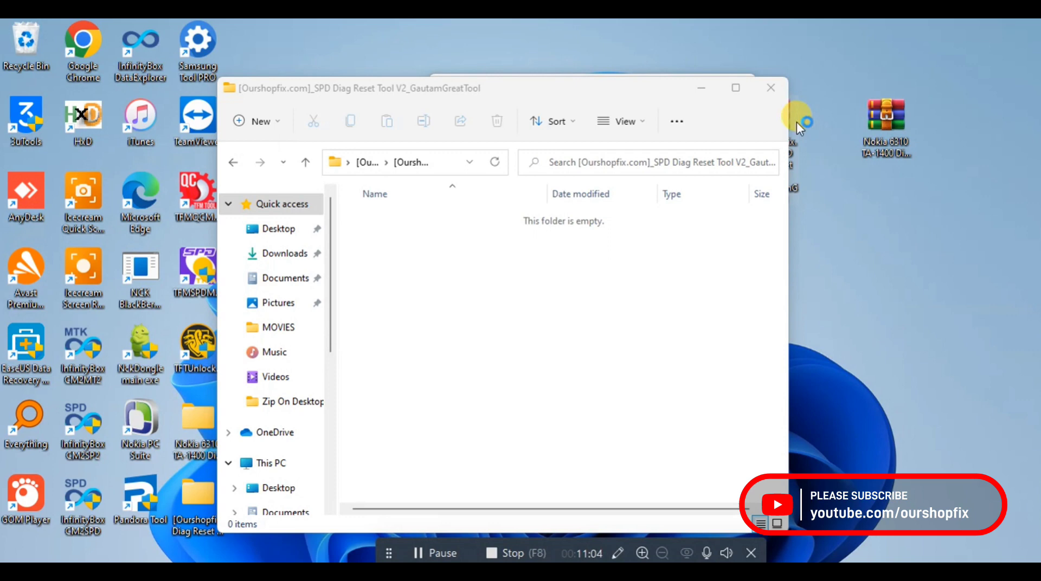
Rearrange the Explorer window and open the tool folder inside the SPD Diag Reset Tool zip.
drag(574, 103, 513, 95)
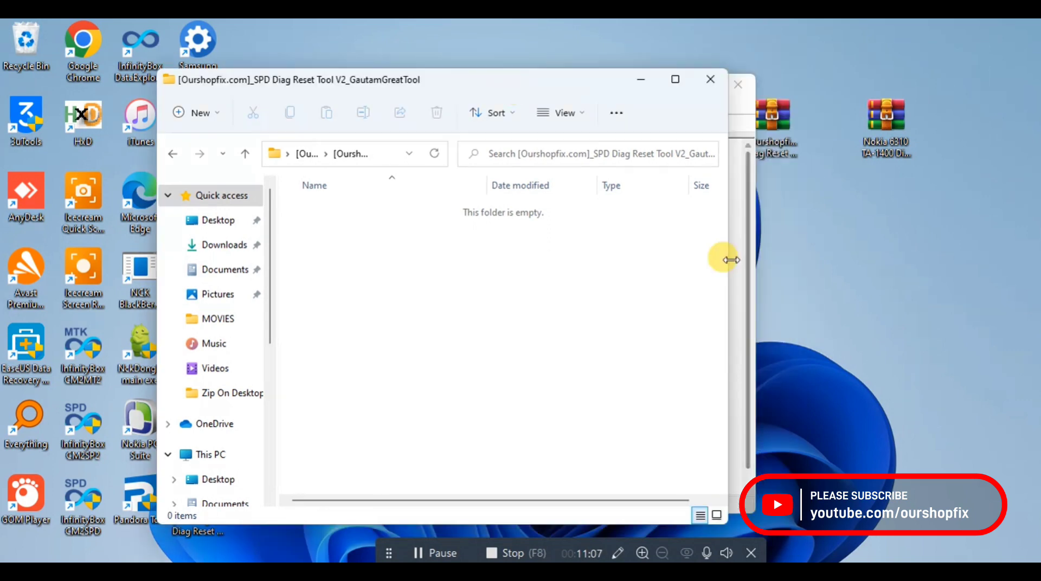
drag(730, 260, 712, 266)
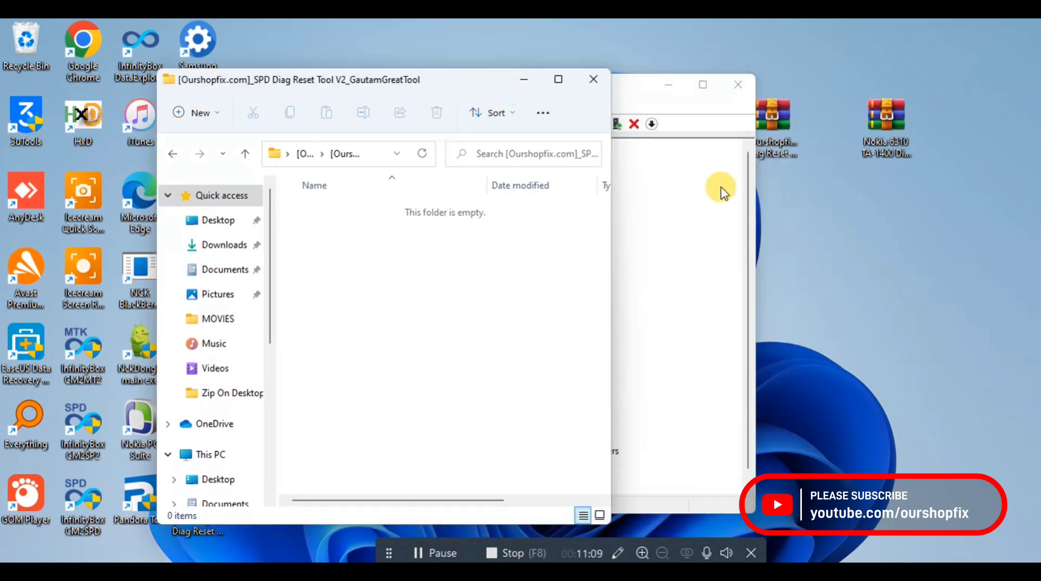
double_click(748, 149)
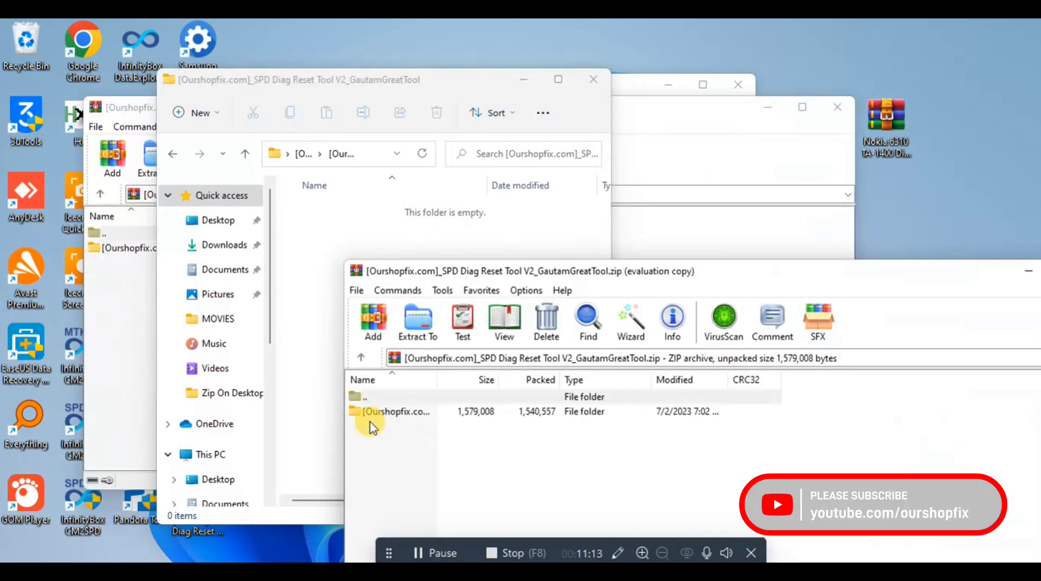
click(373, 420)
double_click(373, 420)
Drag SPD_Diag_Reset_Tool_V2 into the empty Explorer folder, then close WinRAR.
drag(395, 416, 928, 265)
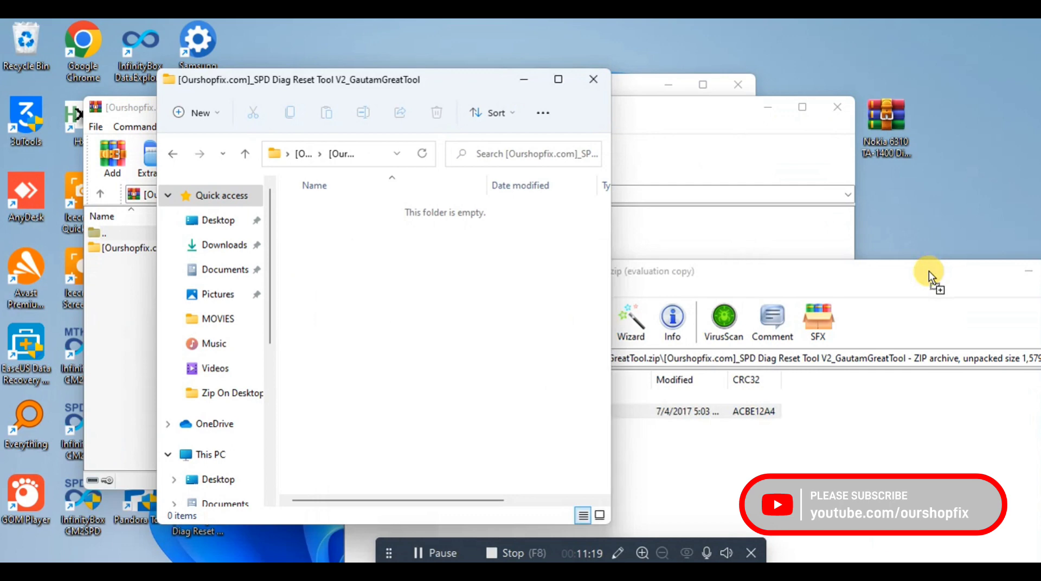
drag(928, 271, 929, 271)
click(817, 294)
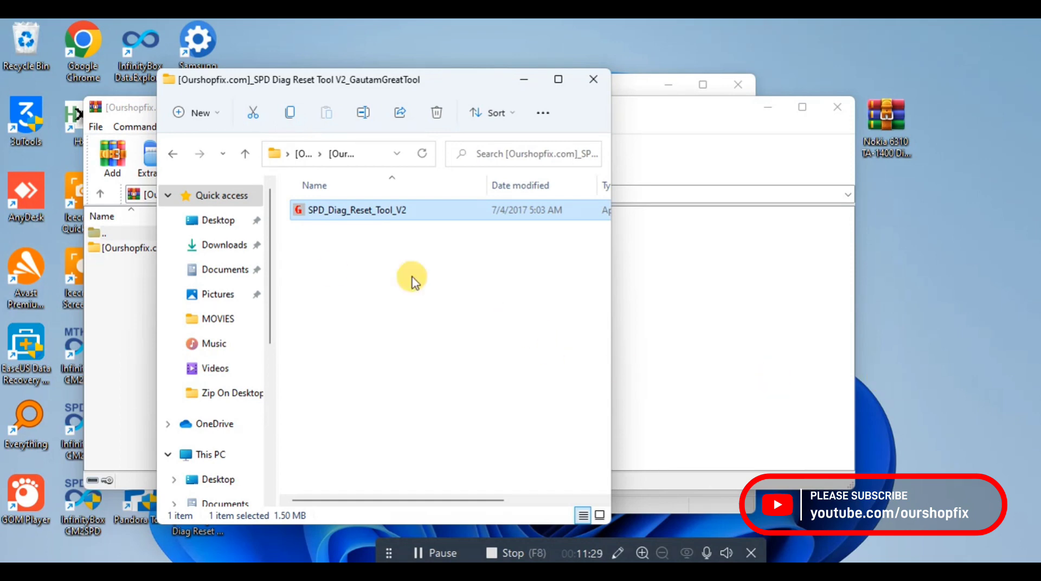
click(152, 247)
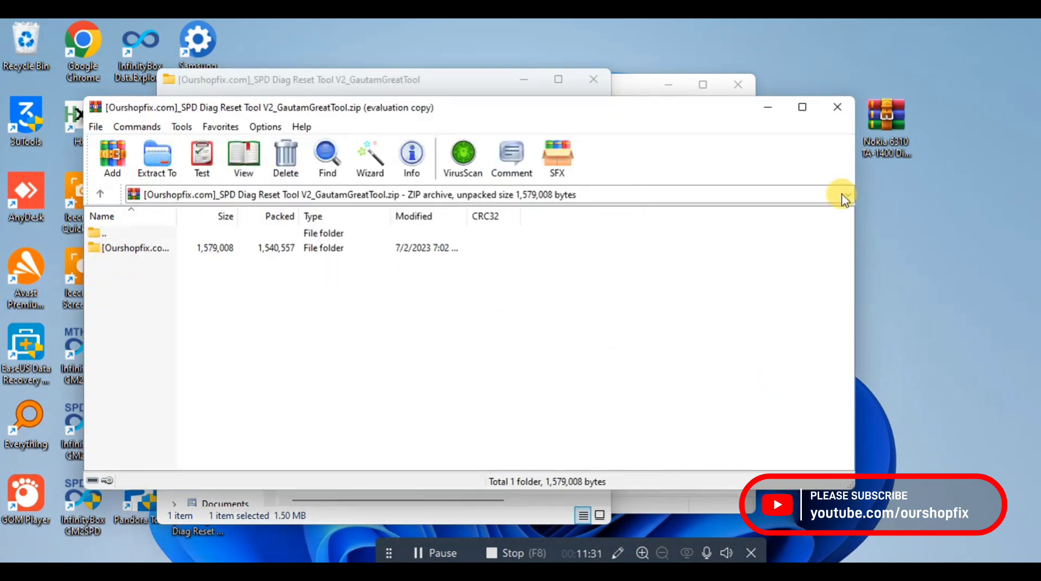
click(839, 115)
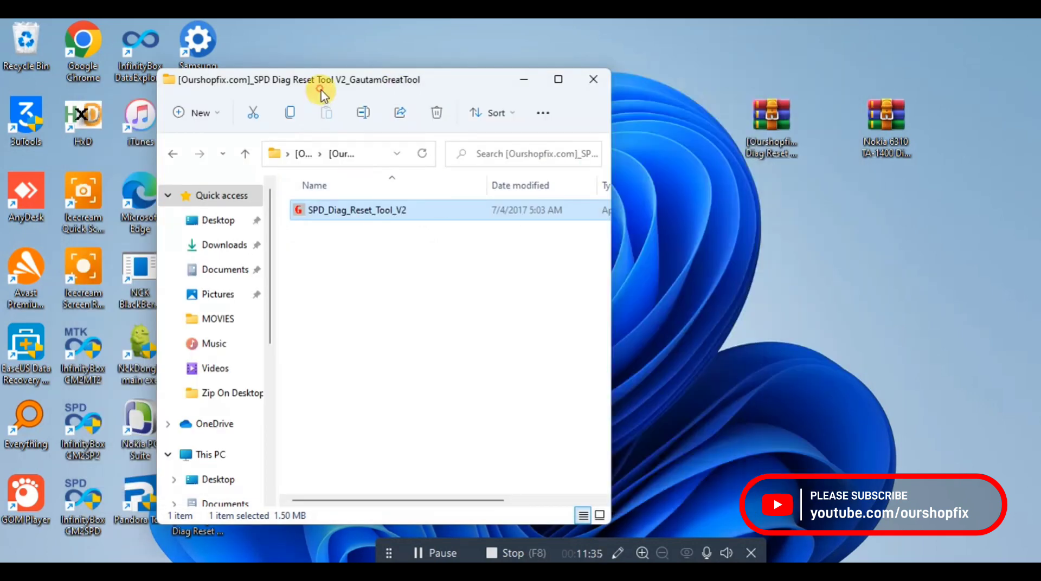
drag(321, 94, 406, 86)
Launch SPD_Diag_Reset_Tool_V2 and confirm the log shows SPRD DIAG (COM49) with 'Searching for comports...Ok'.
double_click(502, 207)
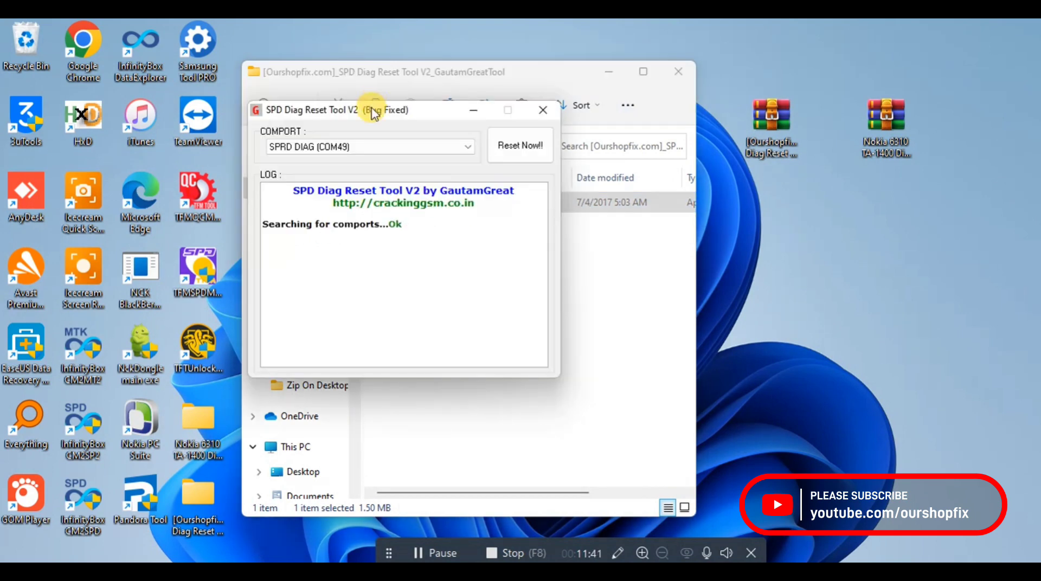
drag(373, 109, 558, 139)
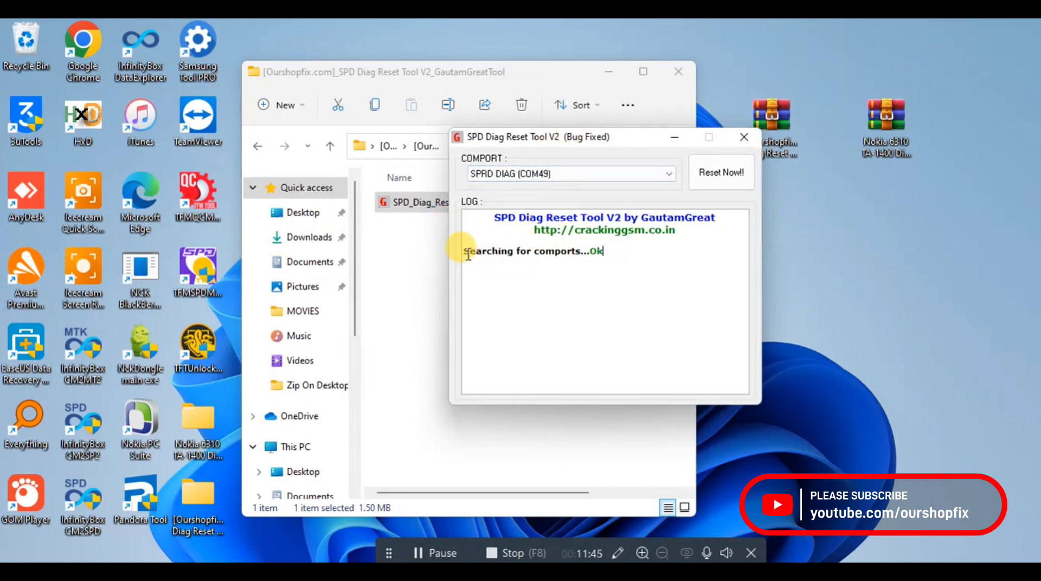
drag(463, 251, 623, 250)
click(627, 251)
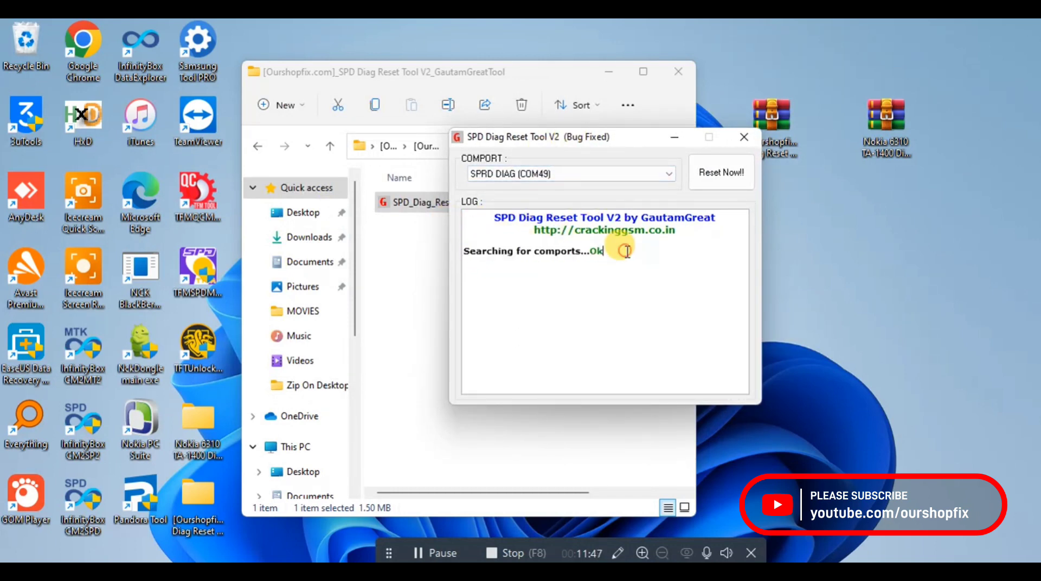
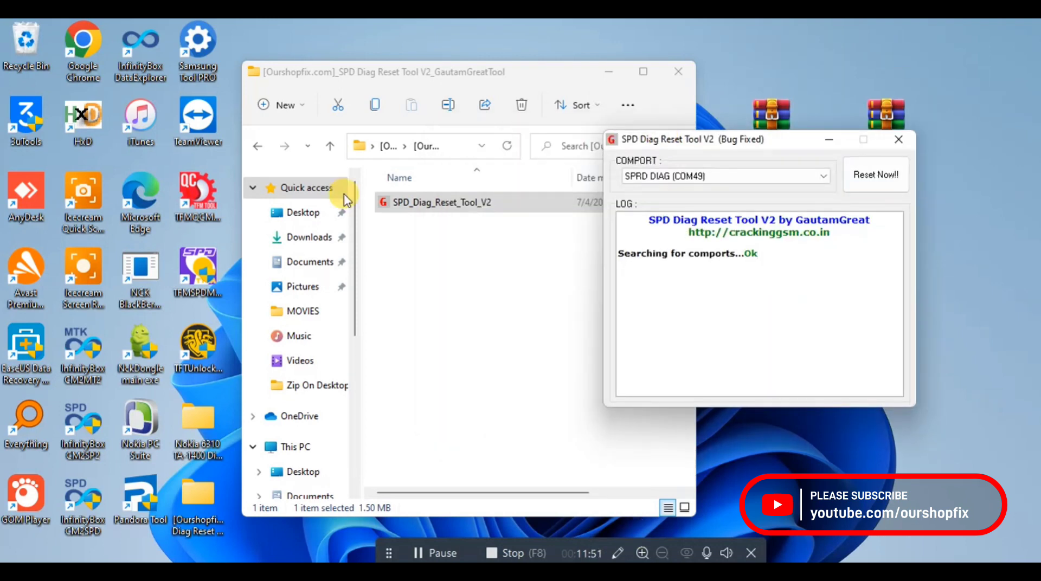
Place Device Manager beside the reset tool, showing the SPRD DIAG COM49 and COM50 ports.
key(alt+Tab)
drag(550, 87, 275, 67)
click(256, 363)
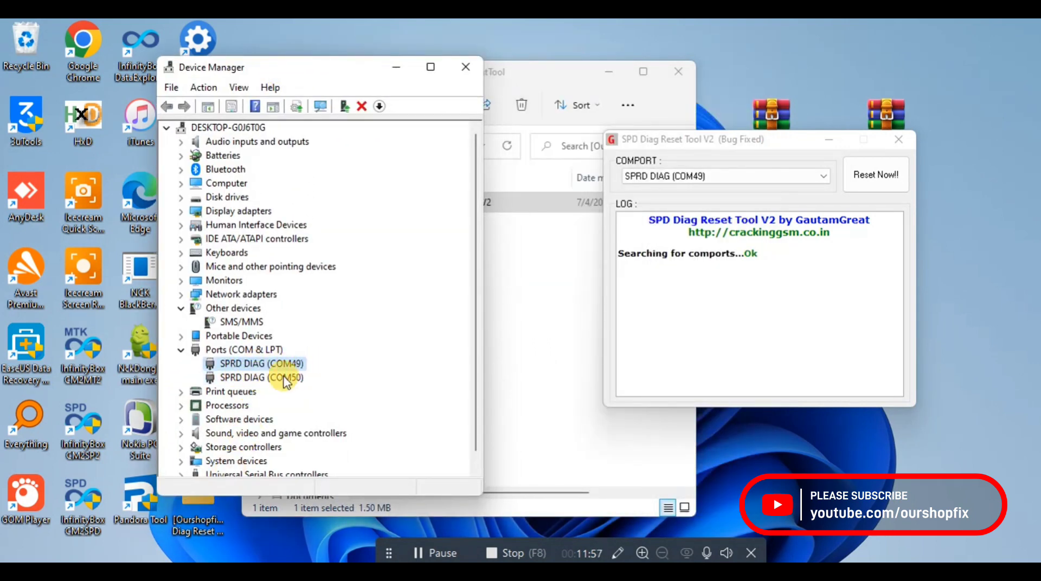
click(279, 379)
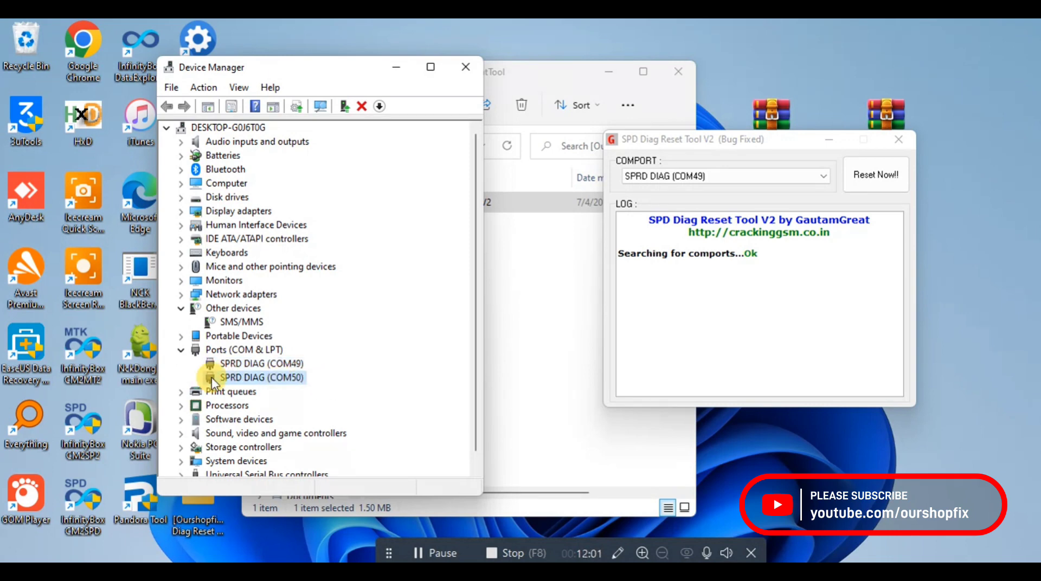
click(264, 364)
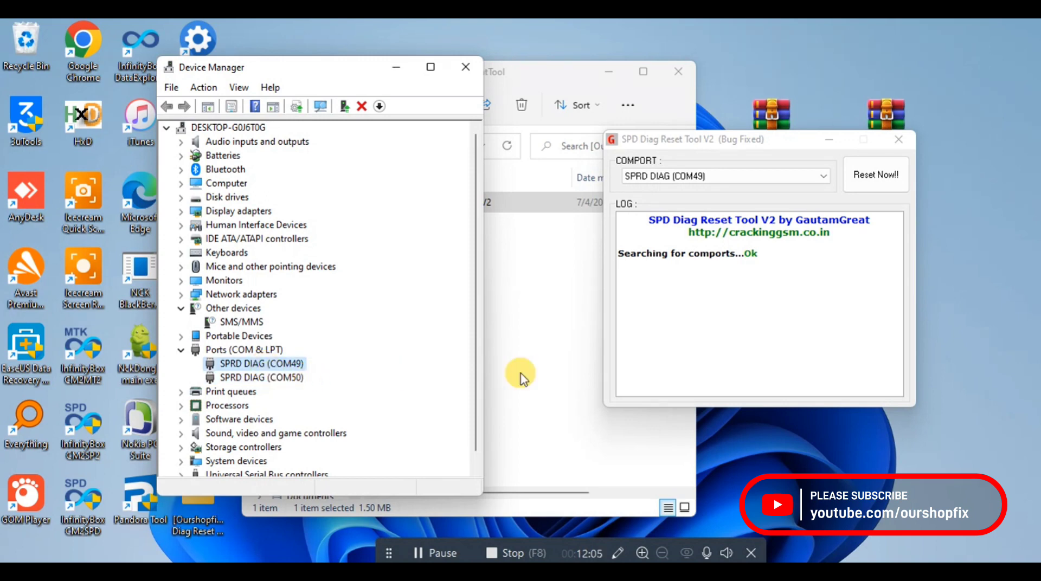
drag(711, 140, 745, 119)
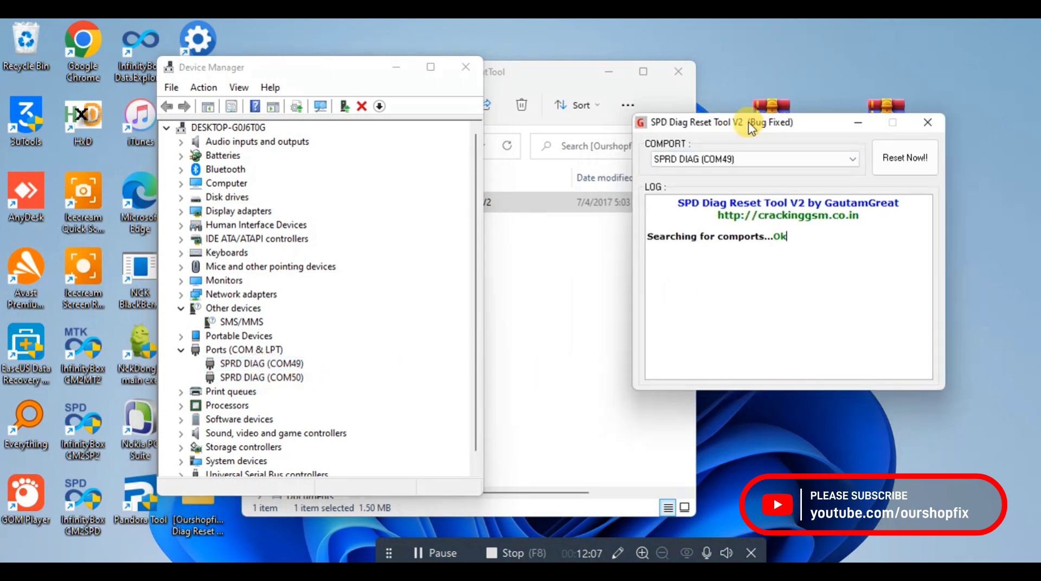
click(267, 364)
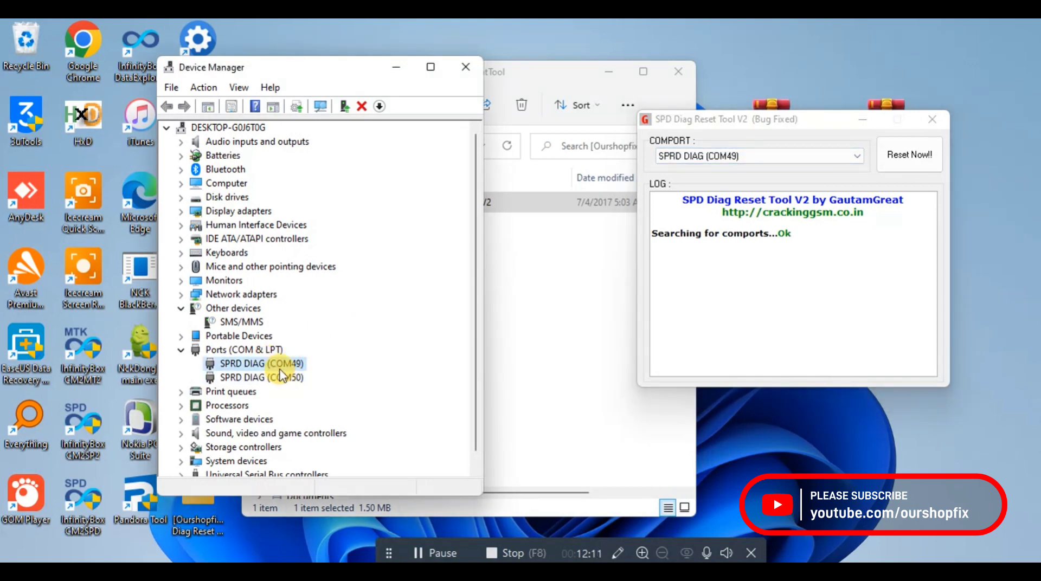
Reset the phone on SPRD DIAG (COM49) and check the log's phone-should-be-restarted line.
click(784, 155)
click(765, 173)
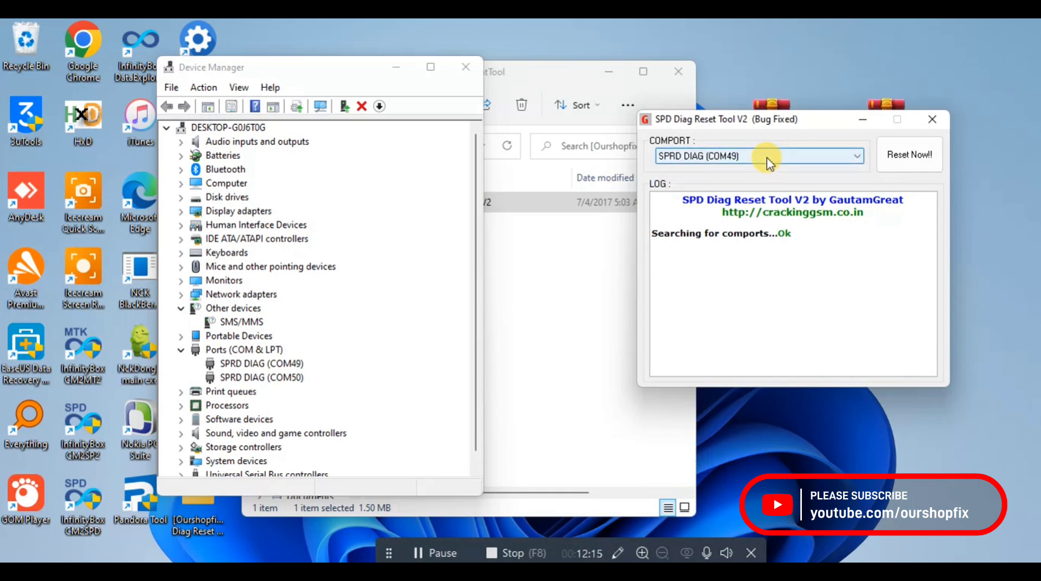
click(767, 156)
click(821, 157)
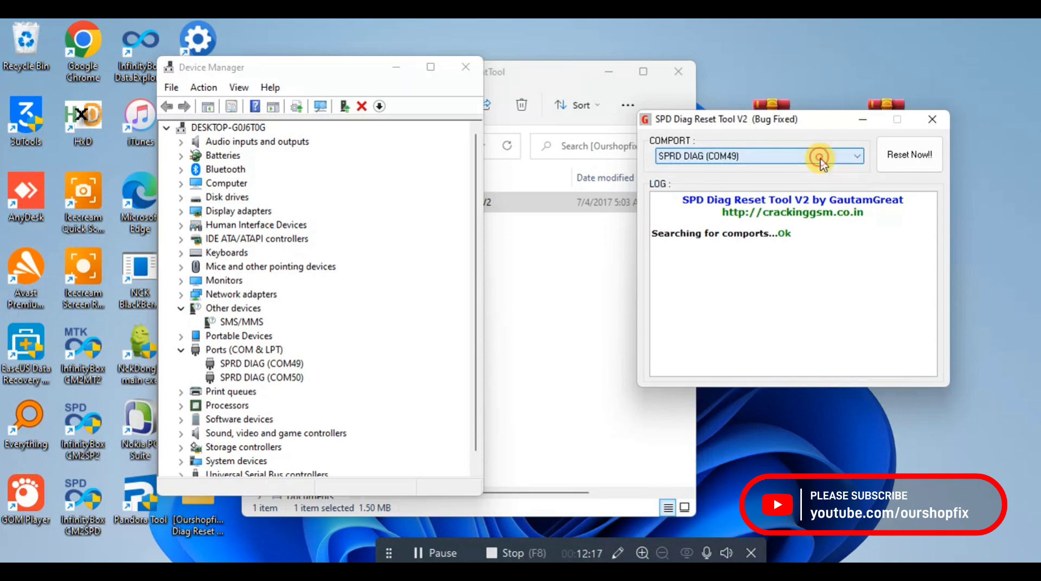
click(820, 157)
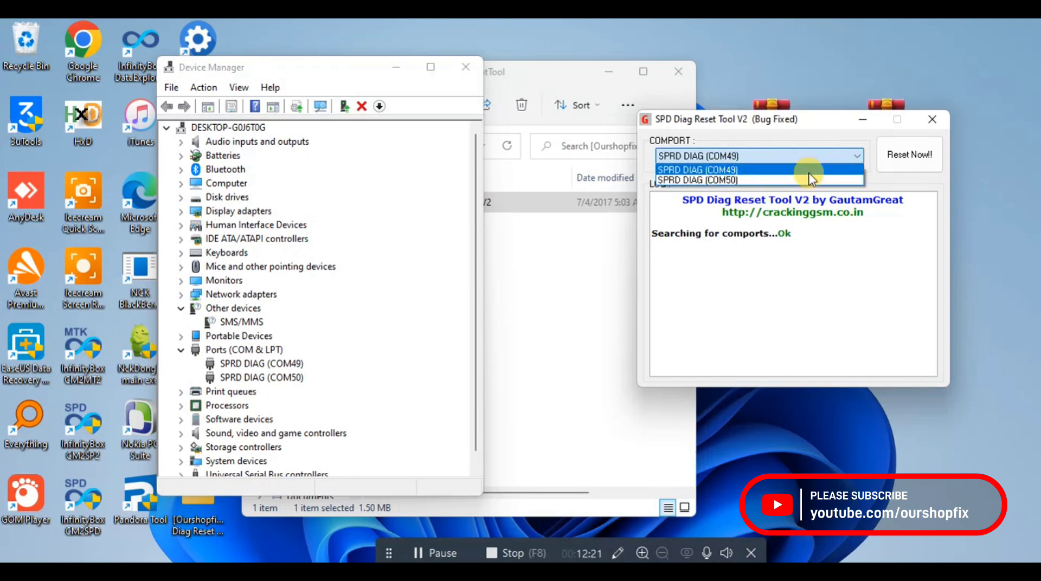
click(818, 158)
click(904, 155)
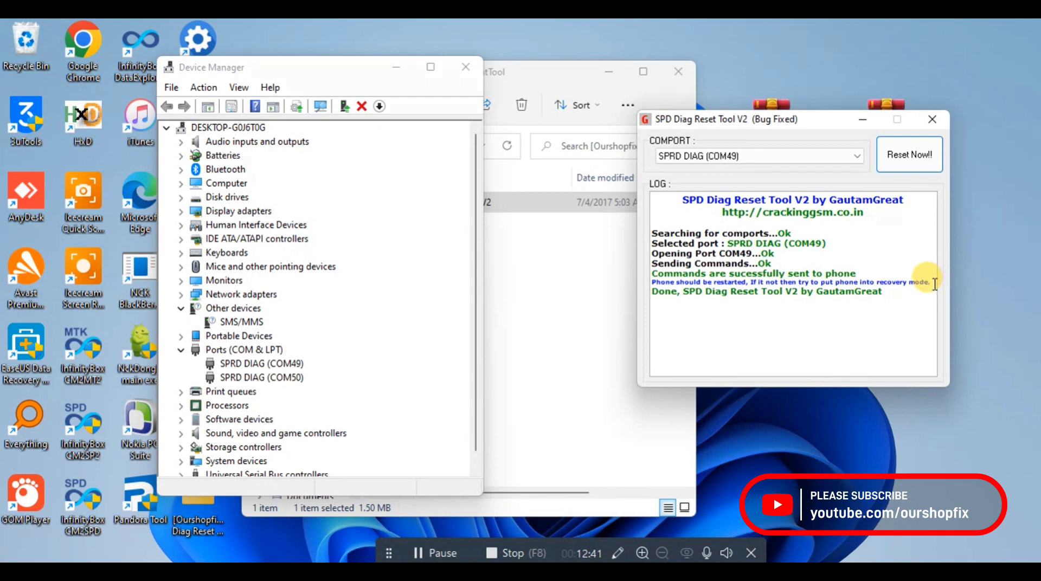
drag(935, 282, 647, 281)
click(898, 304)
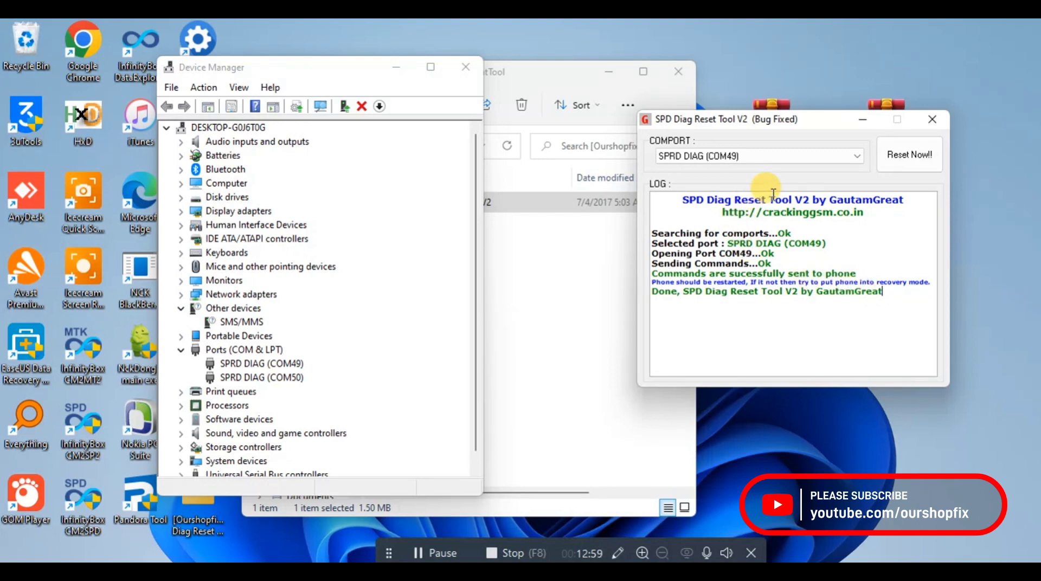
Reset the phone on SPRD DIAG (COM50), then reposition the tool and hide File Explorer.
click(796, 156)
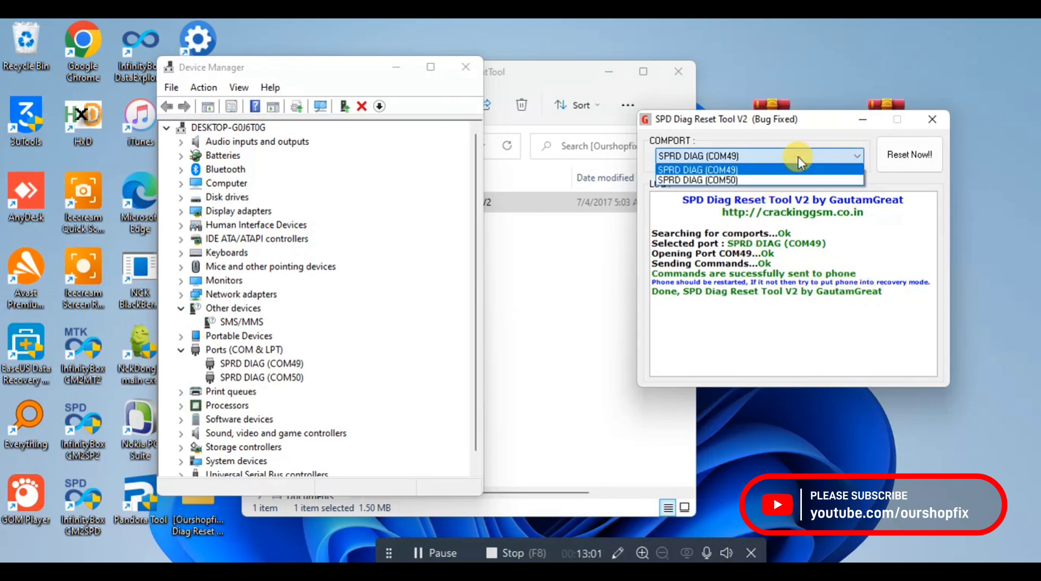
click(741, 180)
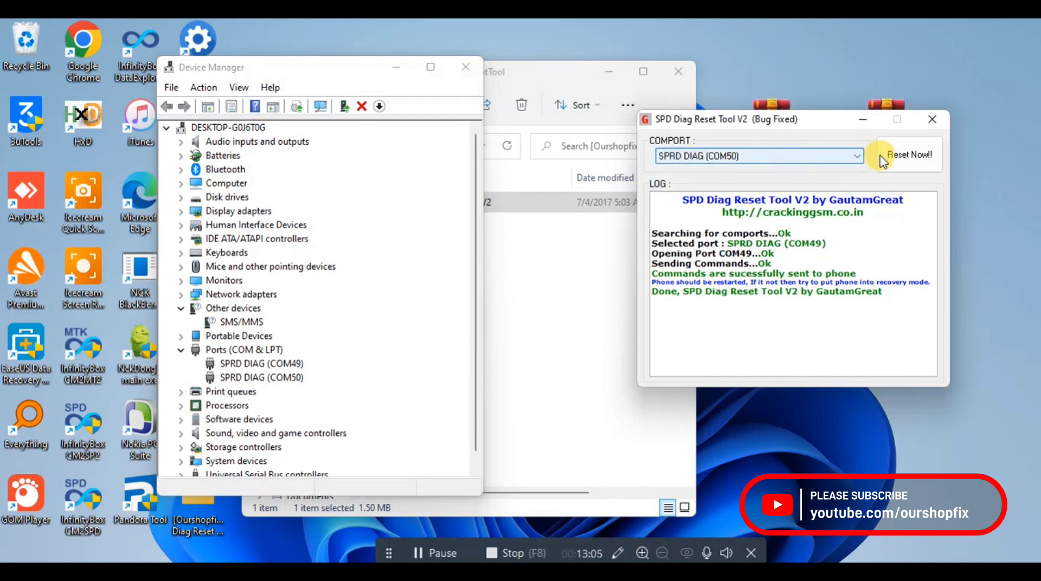
click(912, 158)
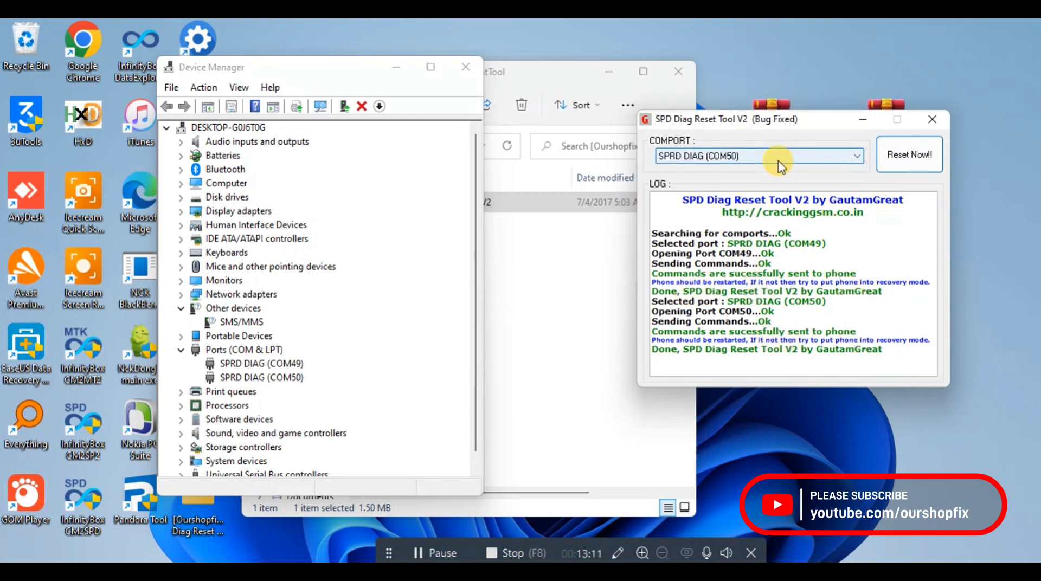
drag(816, 121, 841, 75)
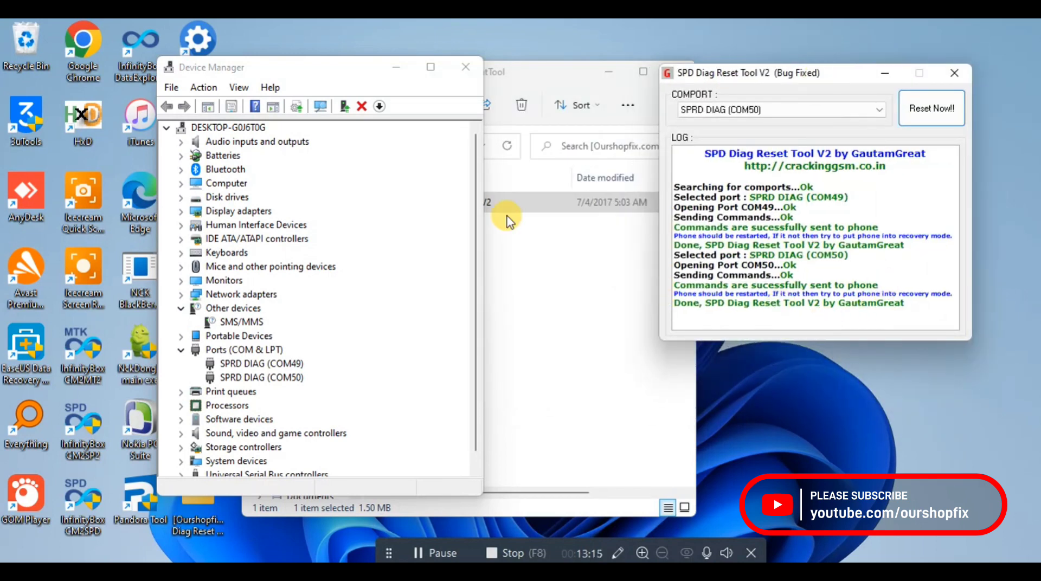
click(615, 83)
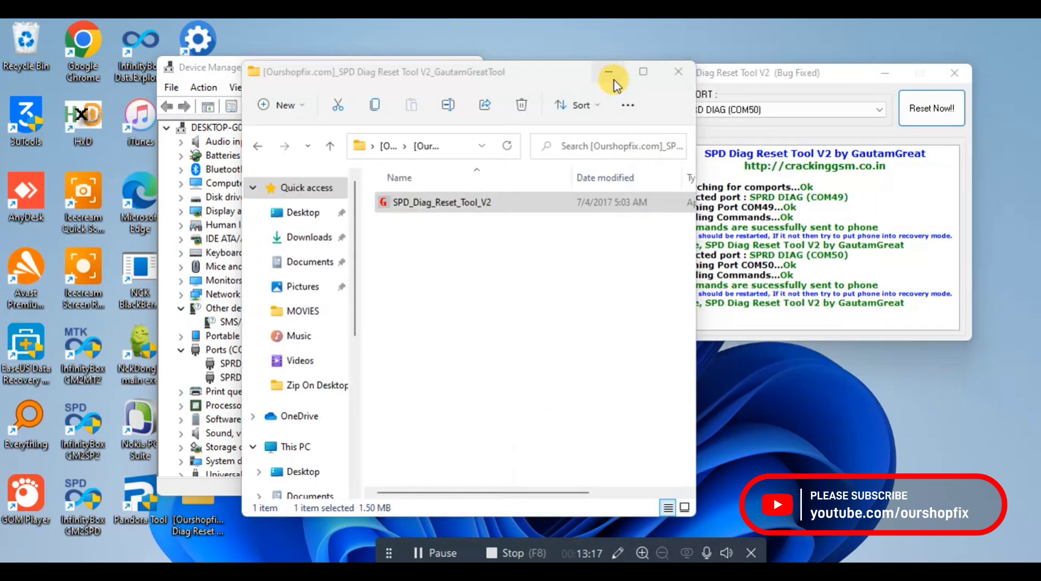
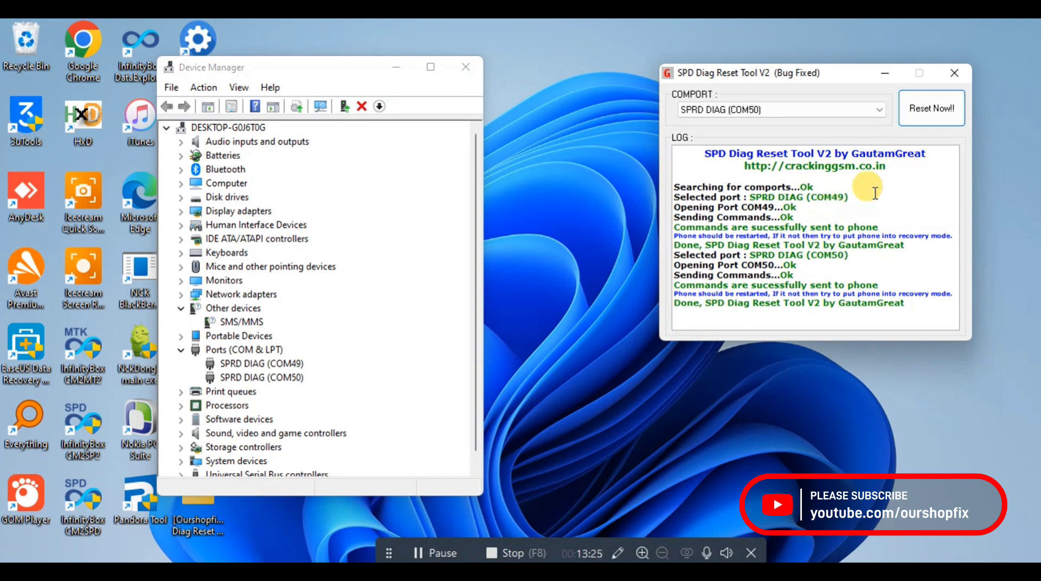
Move the SPD Diag Reset Tool V2 window up-left, keeping the COM49/COM50 reset log visible.
drag(798, 75, 674, 56)
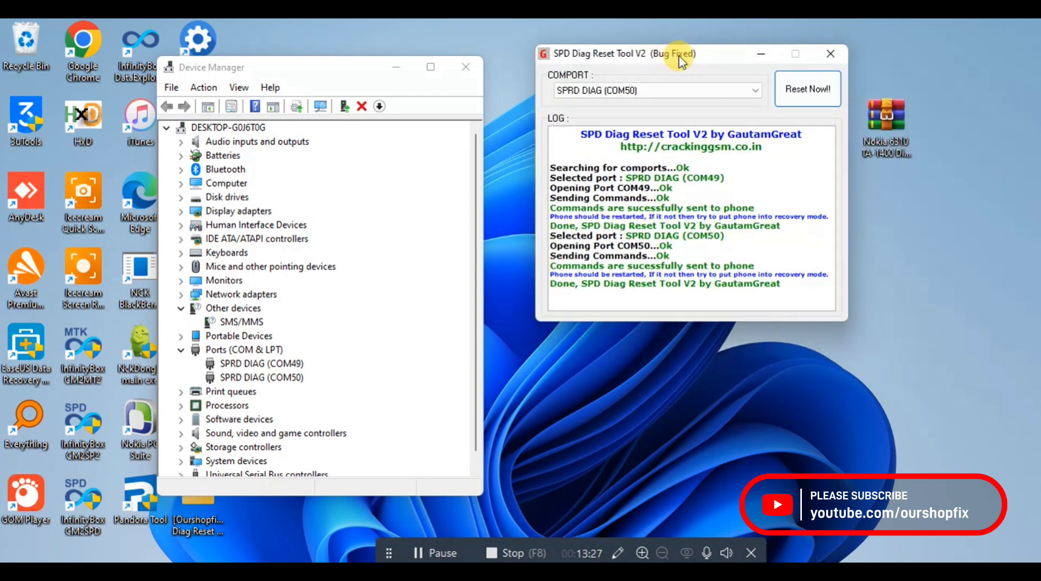
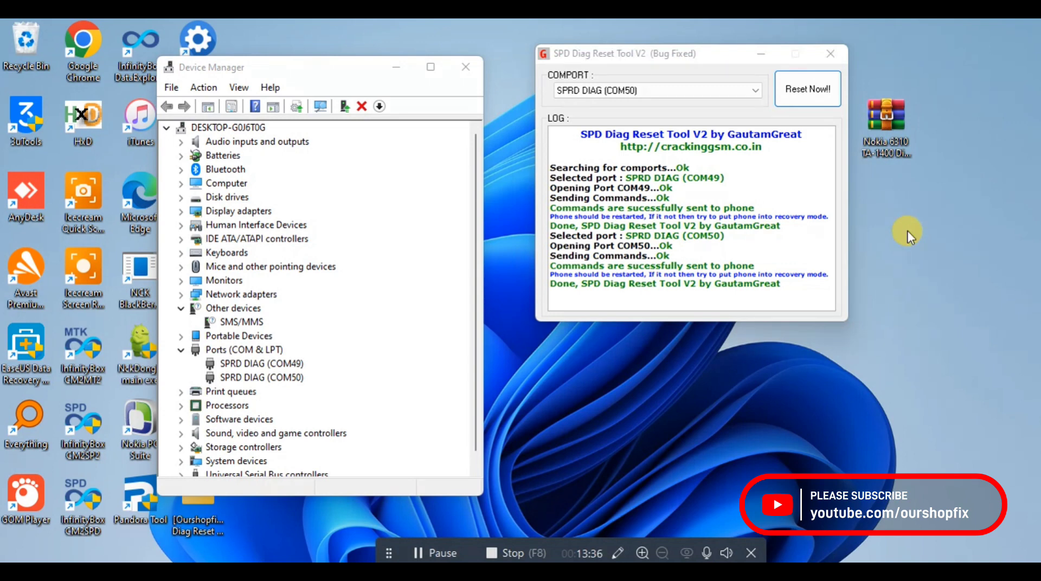
right_click(906, 230)
click(855, 282)
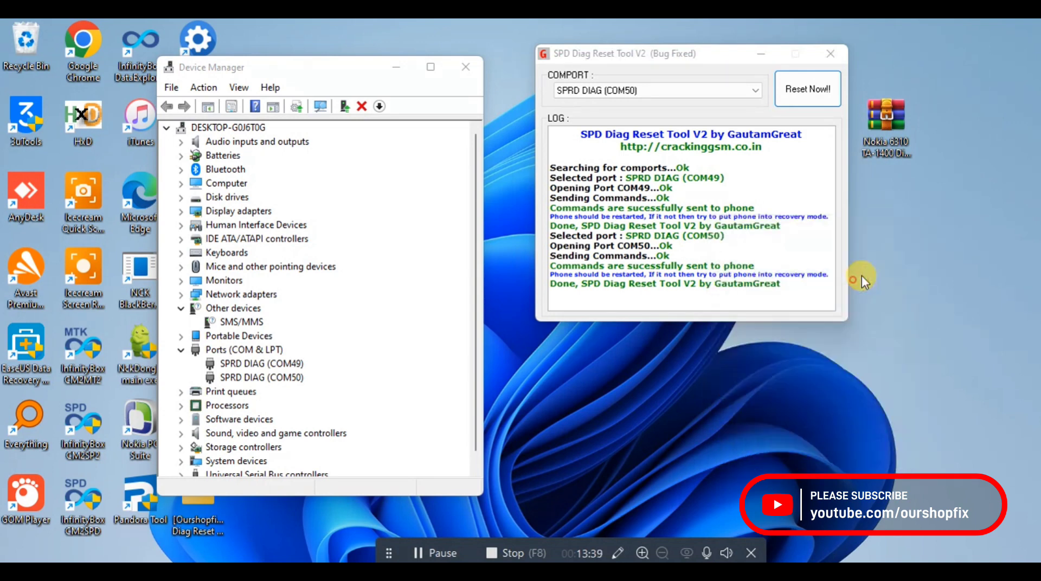
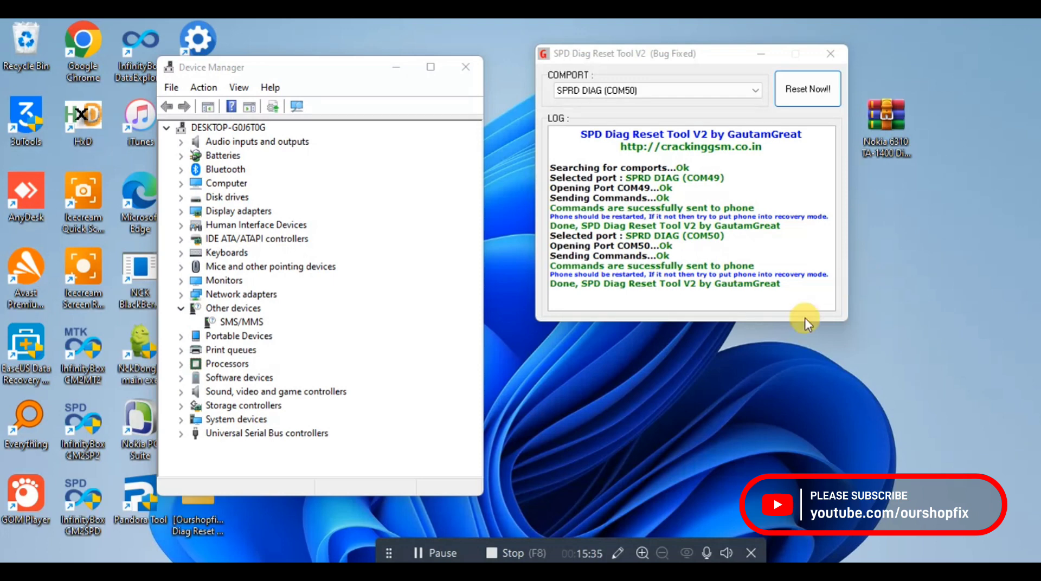
click(836, 332)
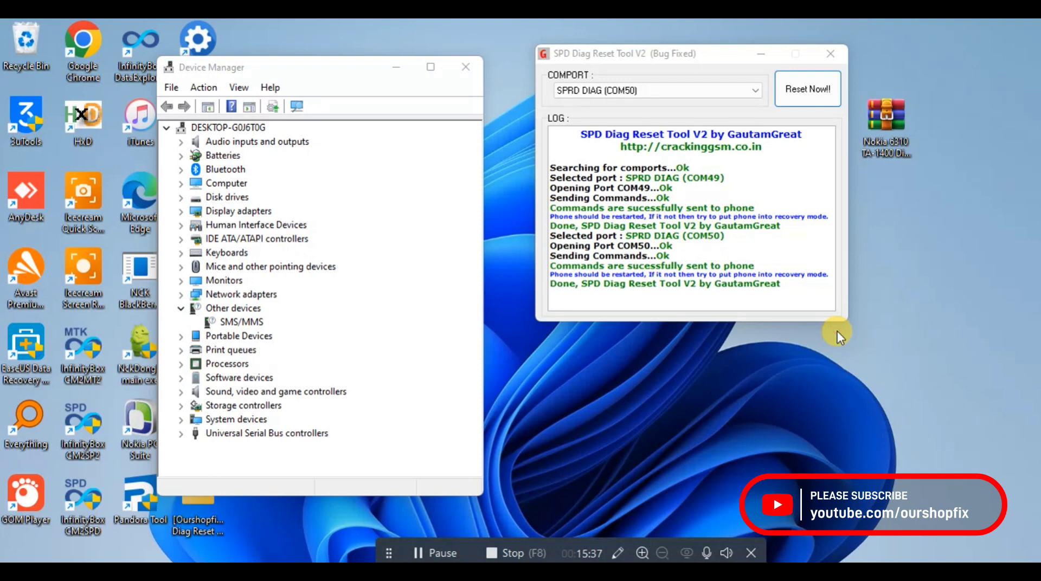